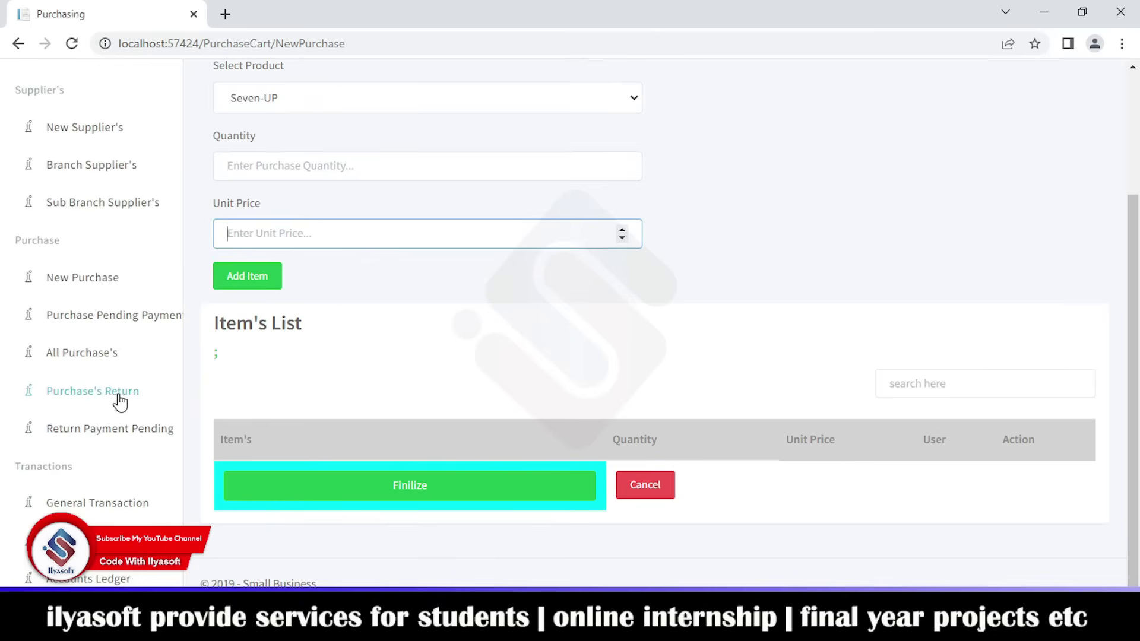
- Check the PEPSI invoice's pay history in Purchase Pending Payment (31350 total, 5000 paid), then return to the list
{"action": "left_click", "coordinate": [84, 246]}
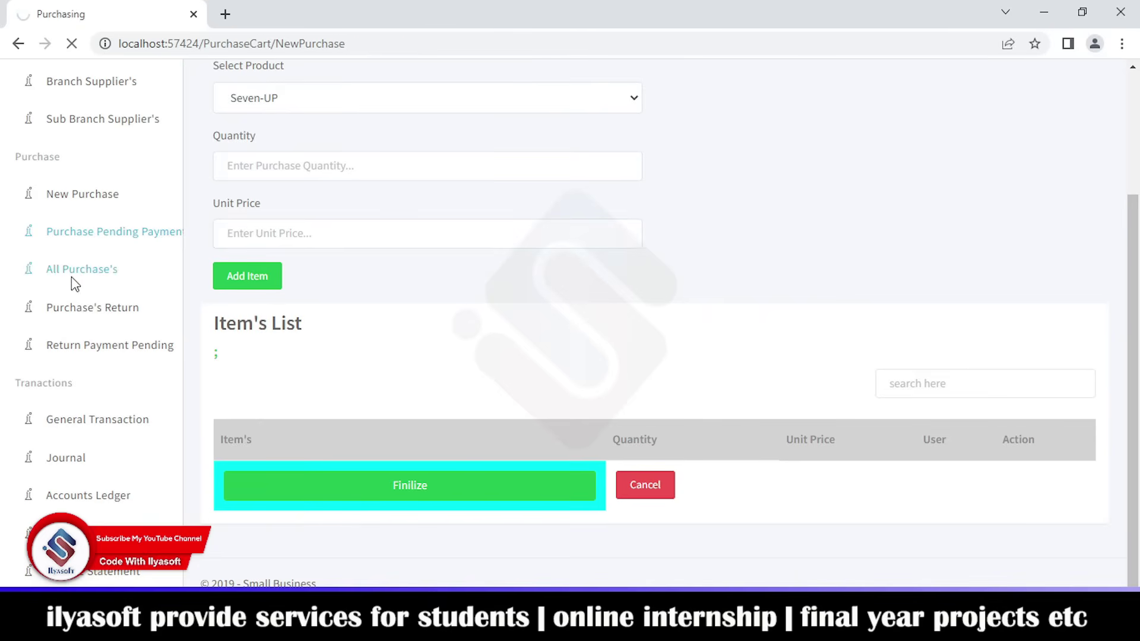
{"action": "scroll", "coordinate": [95, 374], "scroll_direction": "down", "scroll_amount": 5}
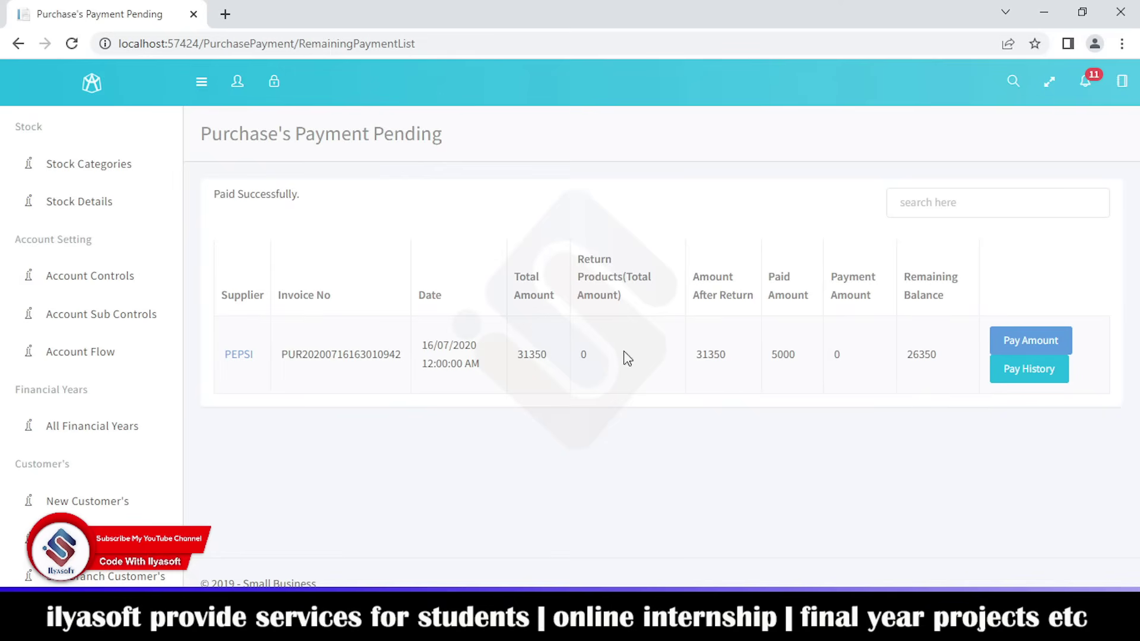
{"action": "left_click", "coordinate": [1027, 373]}
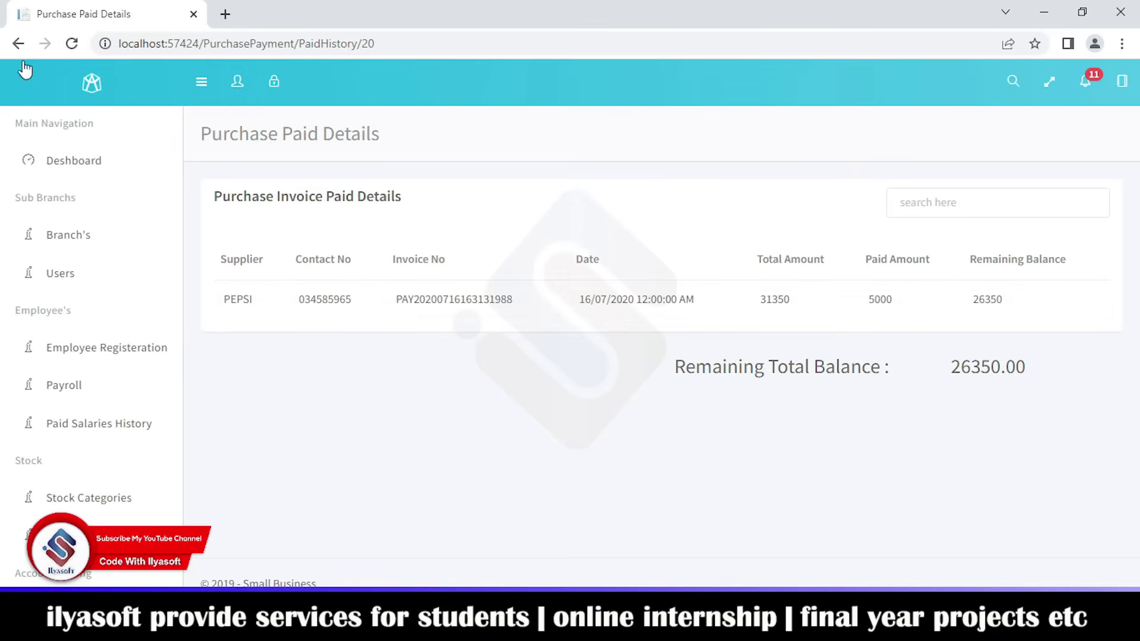
{"action": "left_click", "coordinate": [18, 43]}
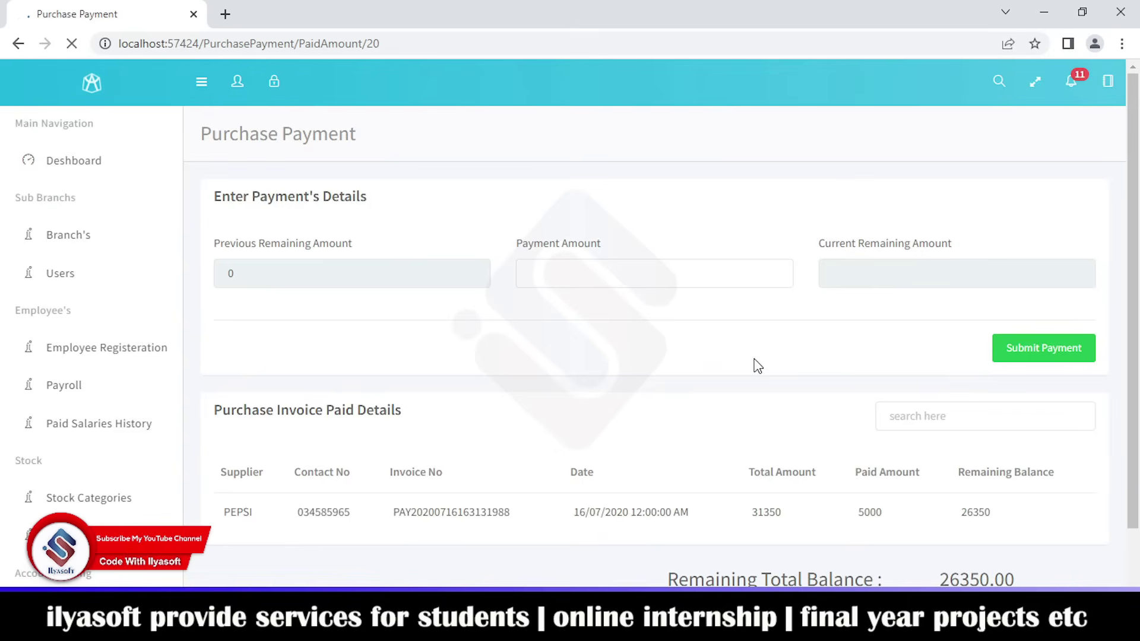
- Submit a 1000 payment on the PEPSI purchase invoice
{"action": "scroll", "coordinate": [758, 366], "scroll_direction": "down", "scroll_amount": 1}
{"action": "left_click", "coordinate": [557, 187]}
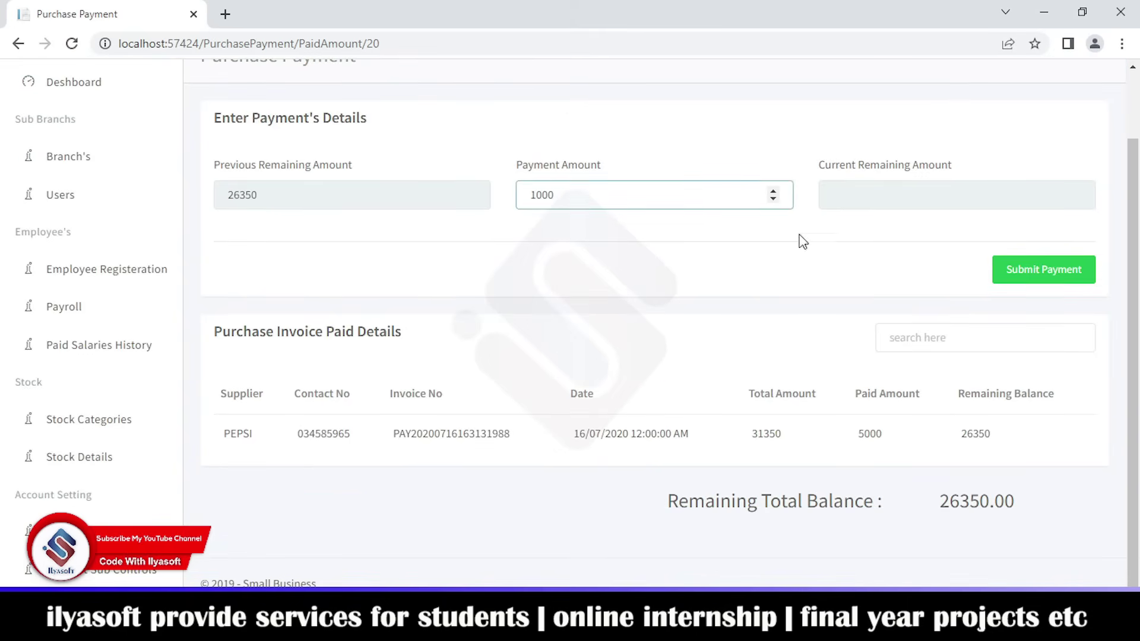
{"action": "left_click", "coordinate": [1060, 268]}
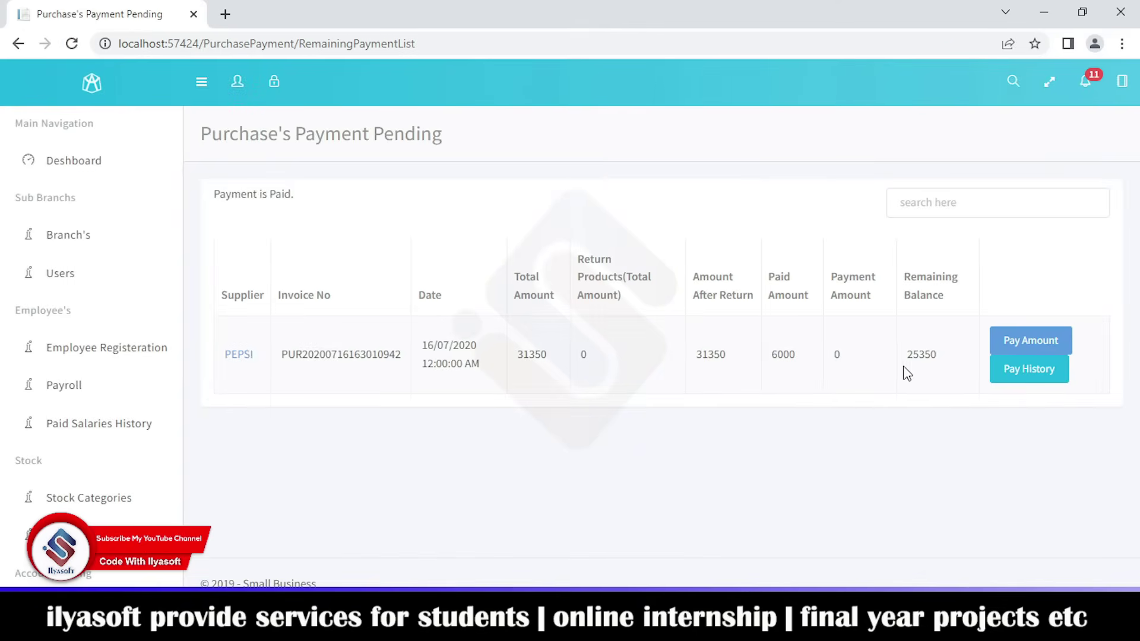
- Verify the new 1000 payment row and 25350 remaining balance in the pay history
{"action": "left_click", "coordinate": [1020, 371]}
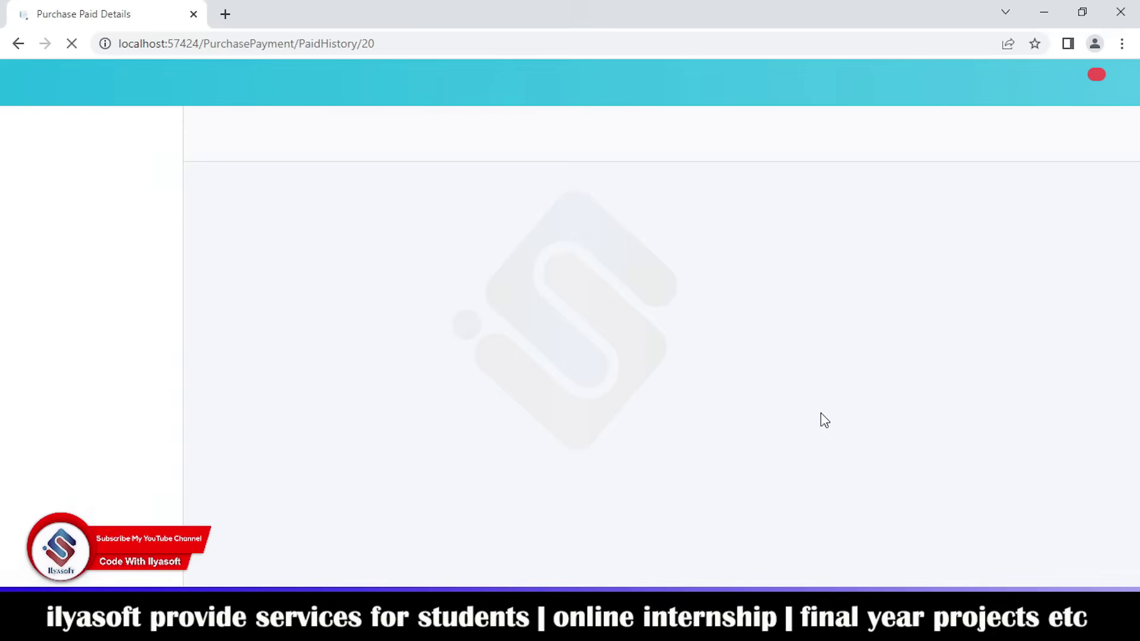
{"action": "left_click_drag", "start_coordinate": [909, 344], "coordinate": [863, 344]}
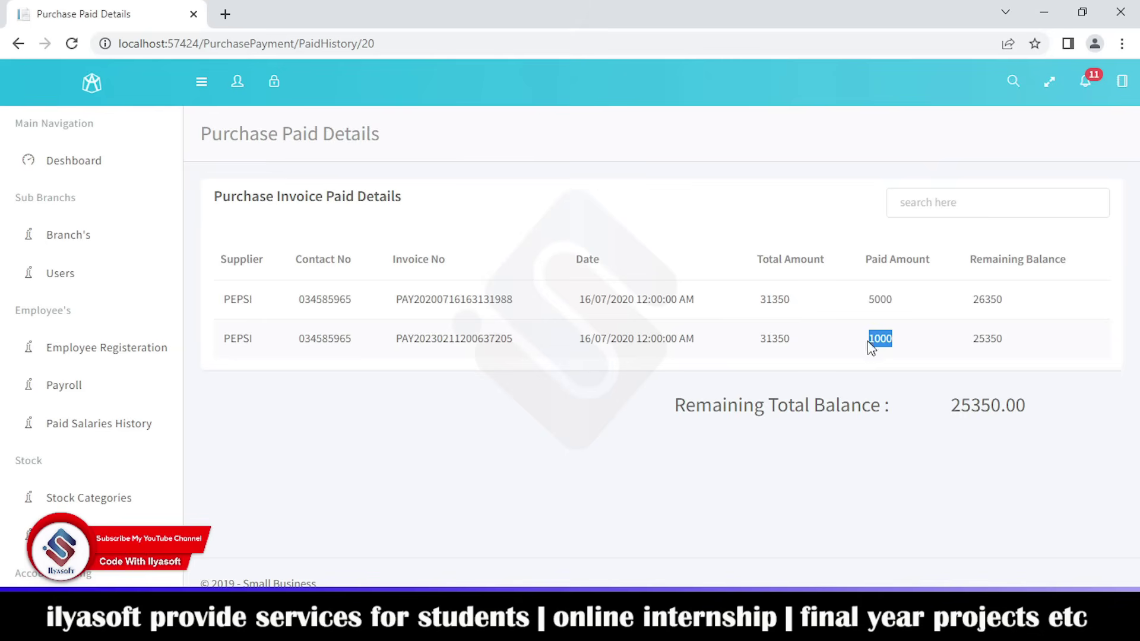
{"action": "left_click_drag", "start_coordinate": [968, 342], "coordinate": [1013, 344]}
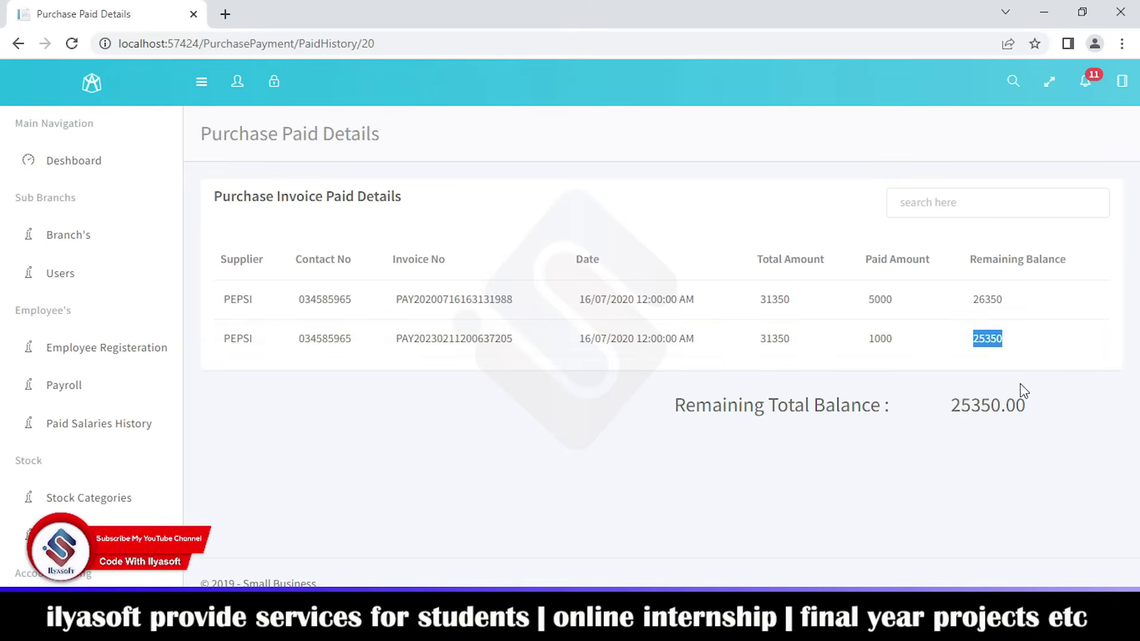
{"action": "scroll", "coordinate": [84, 420], "scroll_direction": "down", "scroll_amount": 20}
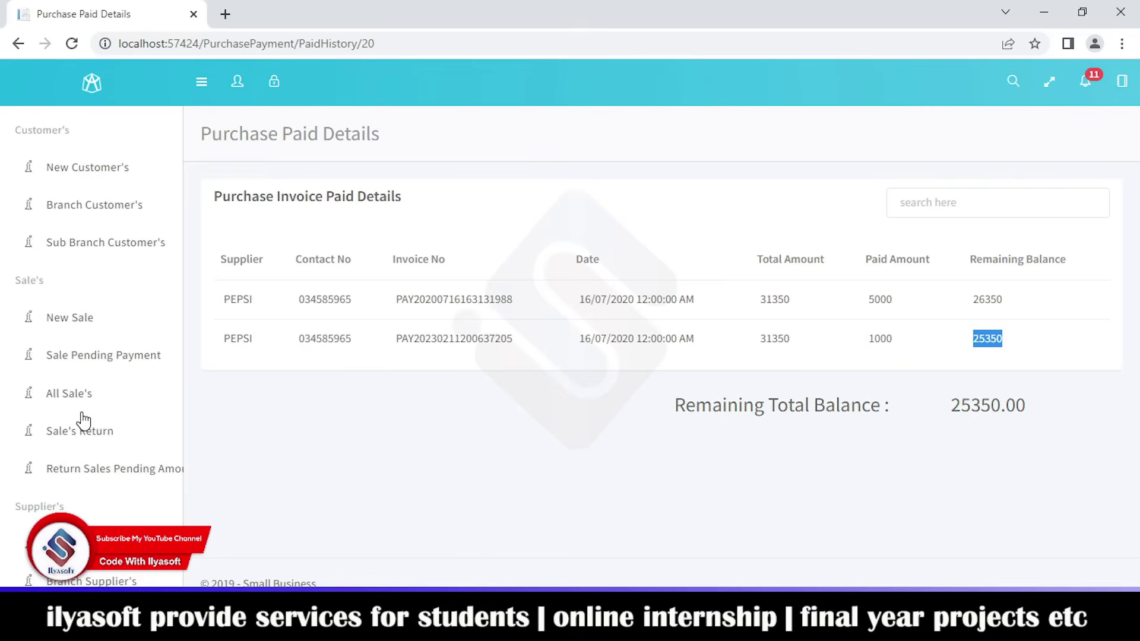
{"action": "scroll", "coordinate": [84, 420], "scroll_direction": "down", "scroll_amount": 3}
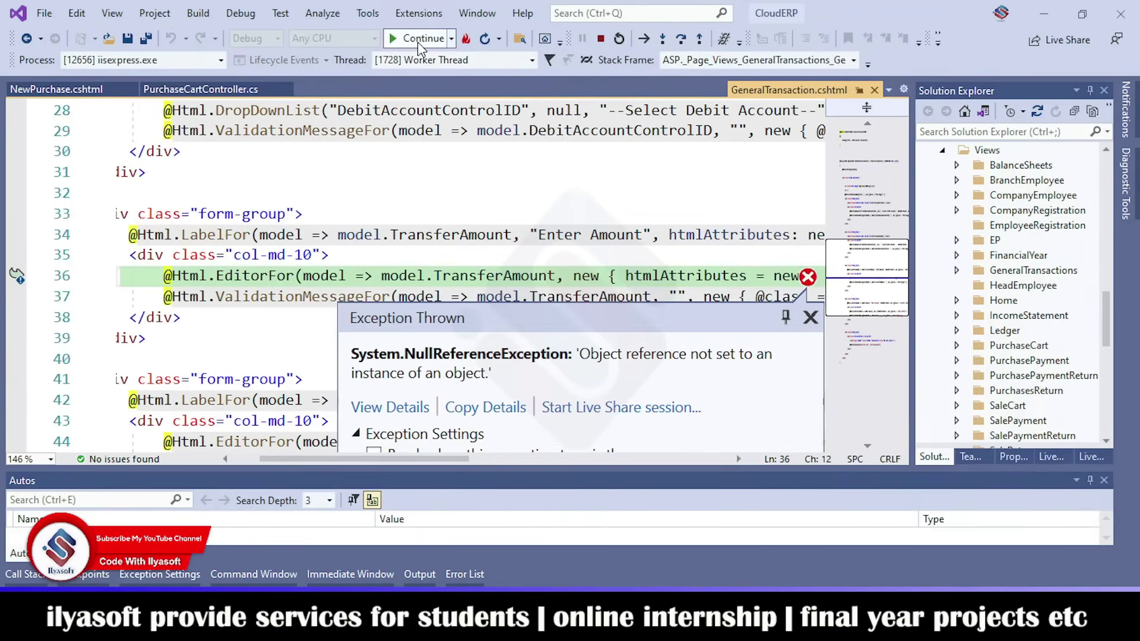
- Browse the credit and debit account lists of a blank General Transaction, then view the journal
{"action": "left_click", "coordinate": [418, 39]}
{"action": "left_click", "coordinate": [418, 38]}
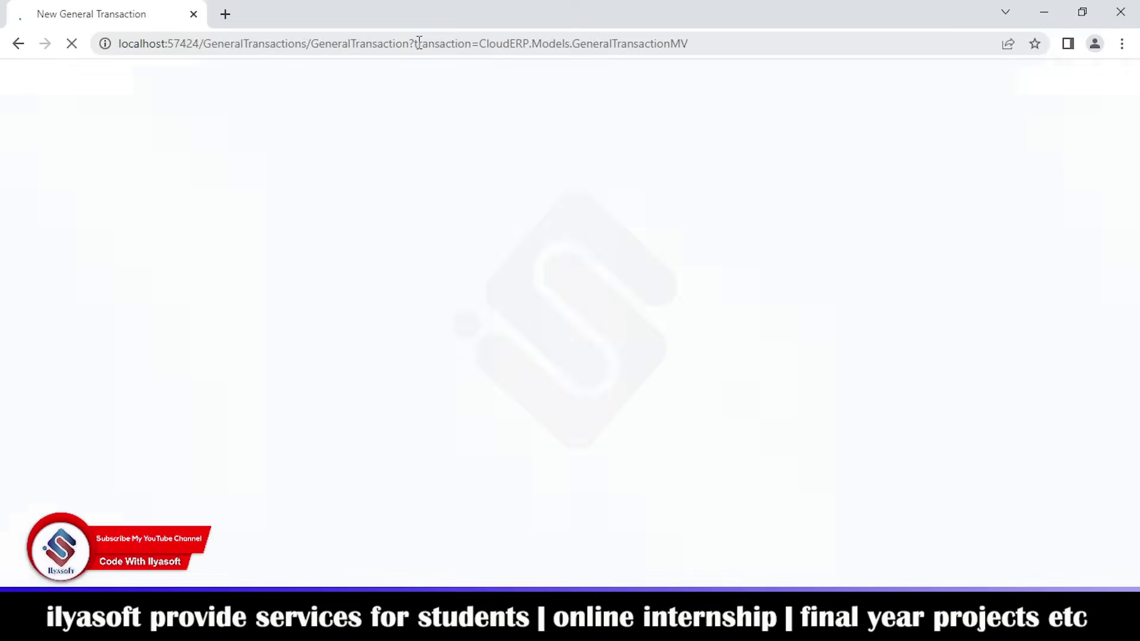
{"action": "scroll", "coordinate": [101, 369], "scroll_direction": "down", "scroll_amount": 1}
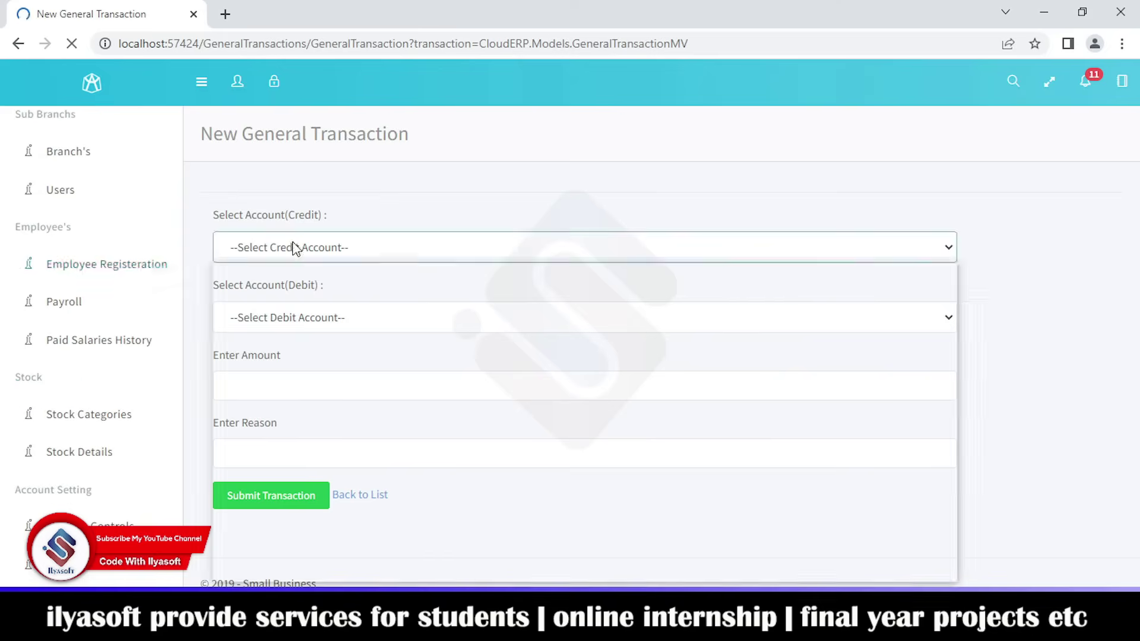
{"action": "left_click", "coordinate": [295, 248]}
{"action": "left_click", "coordinate": [430, 193]}
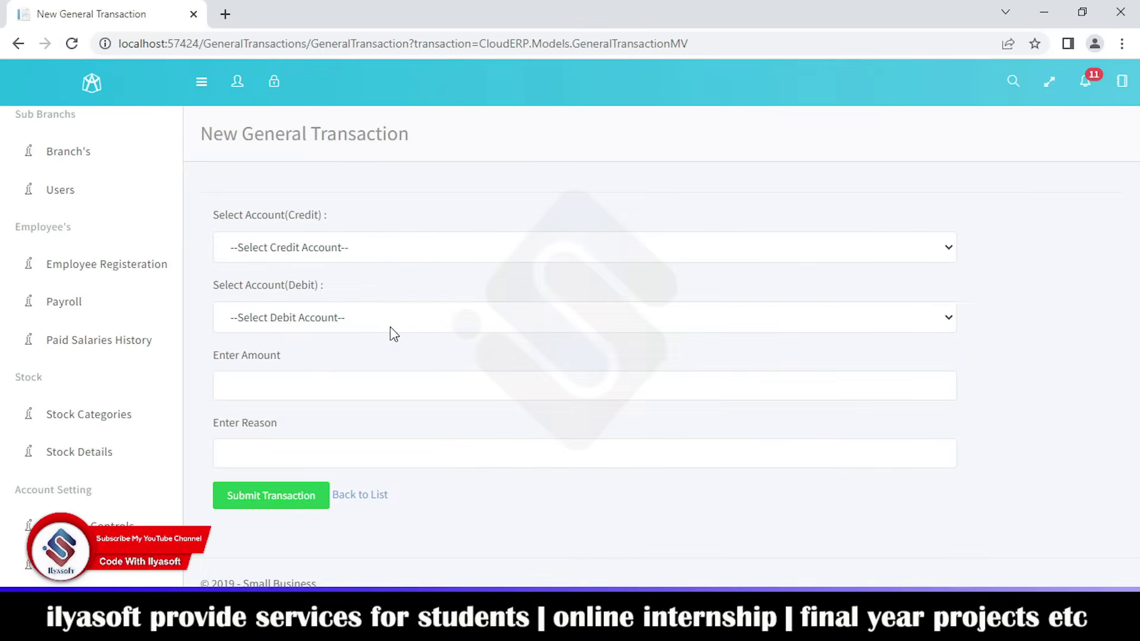
{"action": "left_click", "coordinate": [393, 327]}
{"action": "left_click", "coordinate": [999, 367]}
{"action": "scroll", "coordinate": [107, 392], "scroll_direction": "down", "scroll_amount": 15}
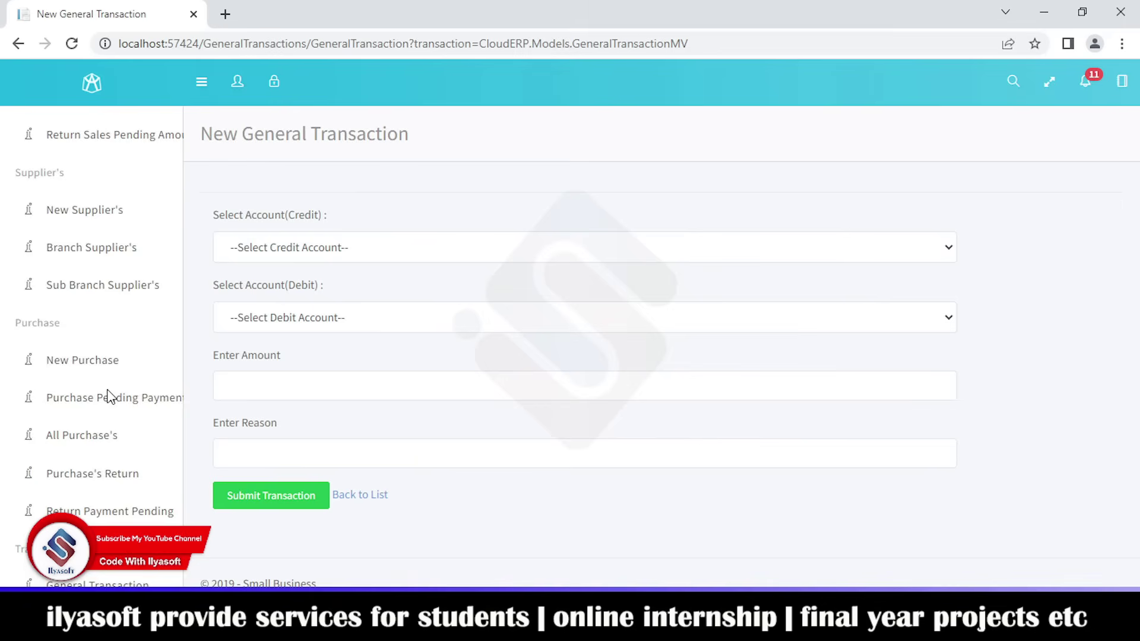
{"action": "left_click", "coordinate": [72, 425]}
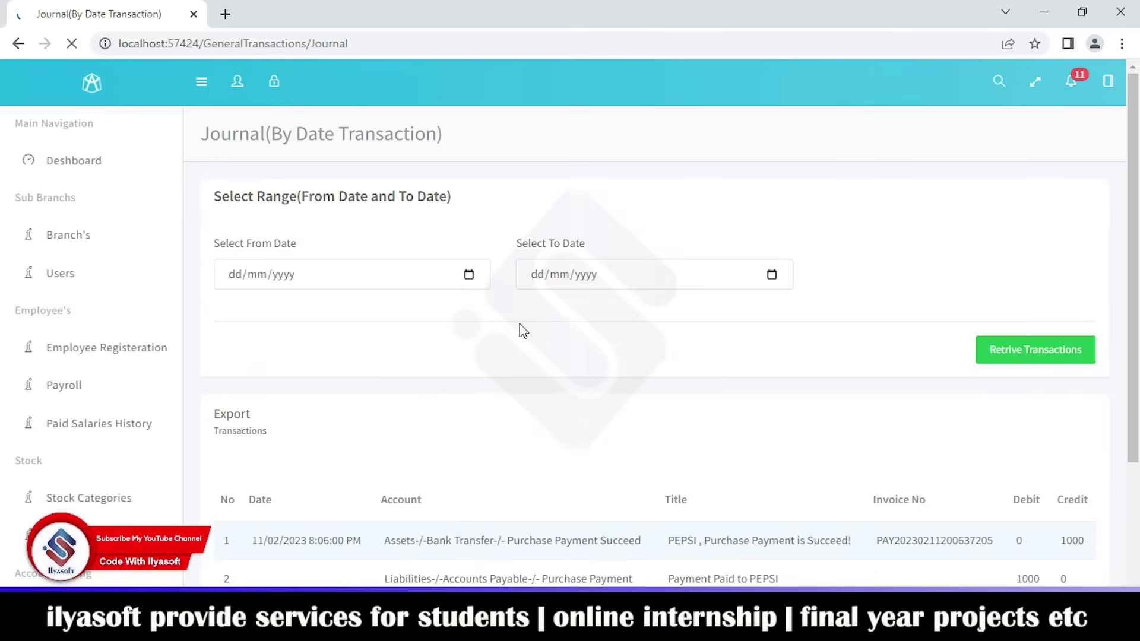
- Review the journal transactions and preview them for printing
{"action": "scroll", "coordinate": [519, 328], "scroll_direction": "down", "scroll_amount": 3}
{"action": "scroll", "coordinate": [552, 498], "scroll_direction": "down", "scroll_amount": 2}
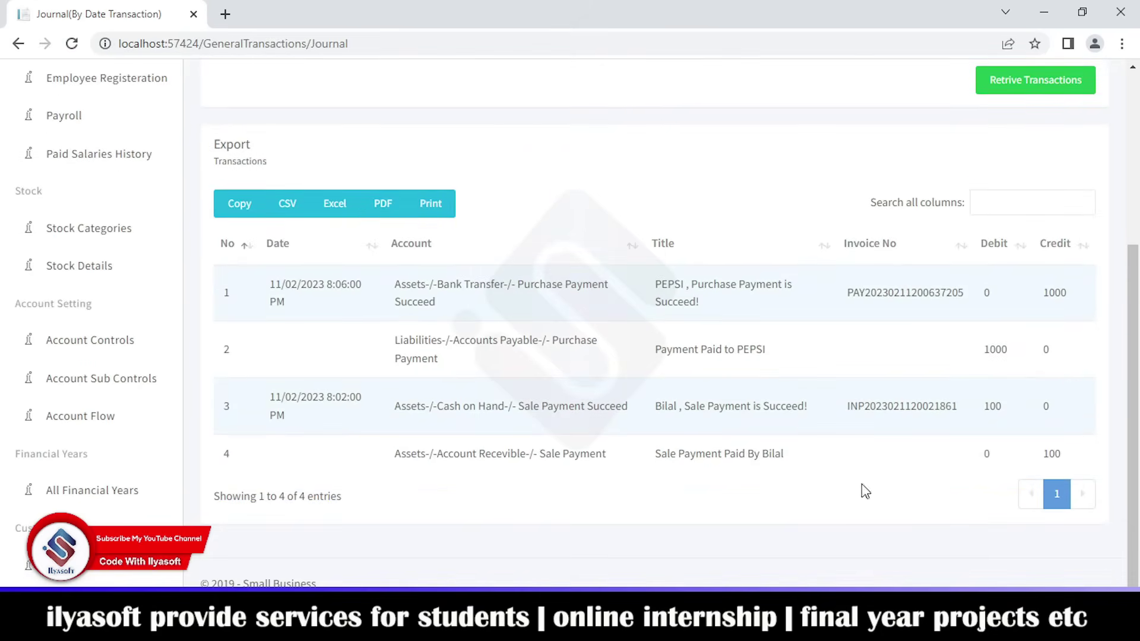
{"action": "scroll", "coordinate": [124, 416], "scroll_direction": "down", "scroll_amount": 12}
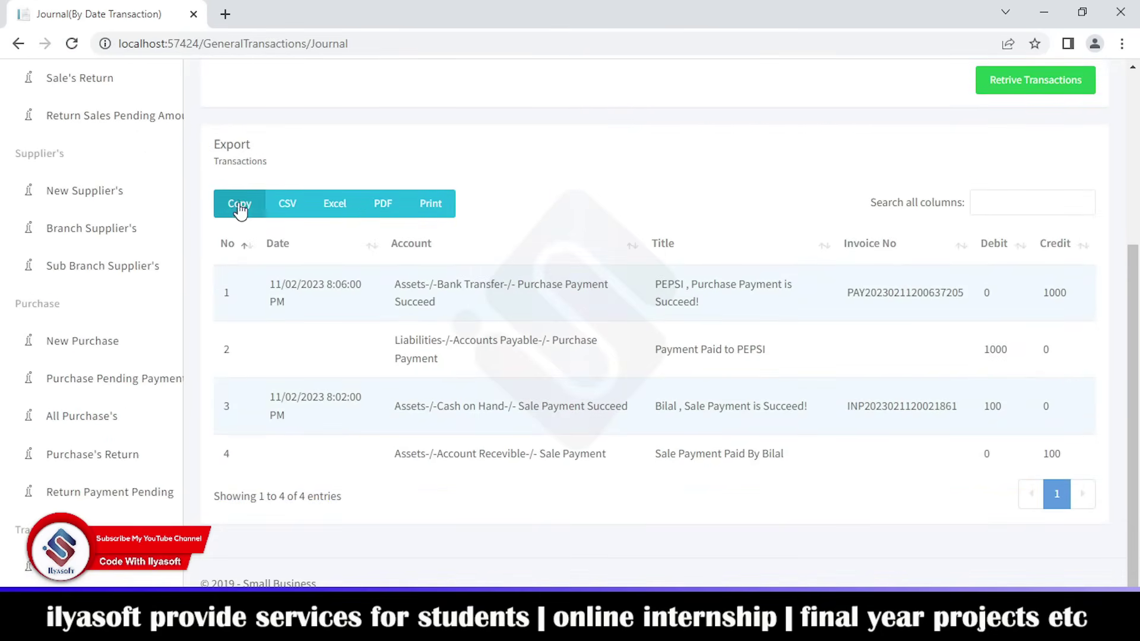
{"action": "scroll", "coordinate": [369, 265], "scroll_direction": "up", "scroll_amount": 1}
{"action": "scroll", "coordinate": [370, 266], "scroll_direction": "up", "scroll_amount": 1}
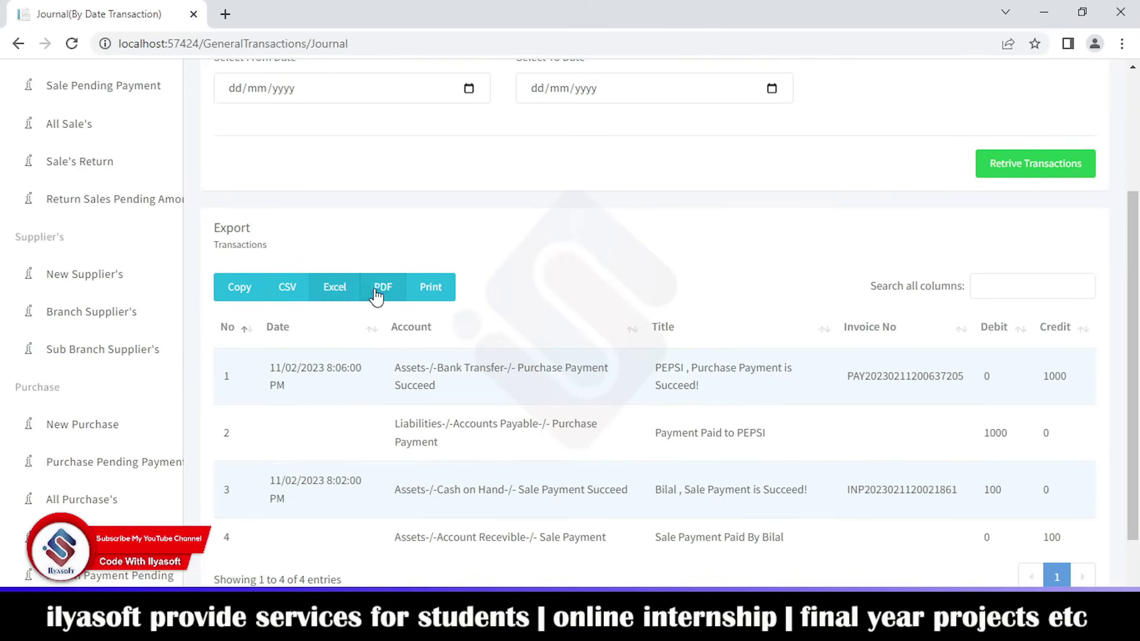
{"action": "left_click", "coordinate": [431, 288]}
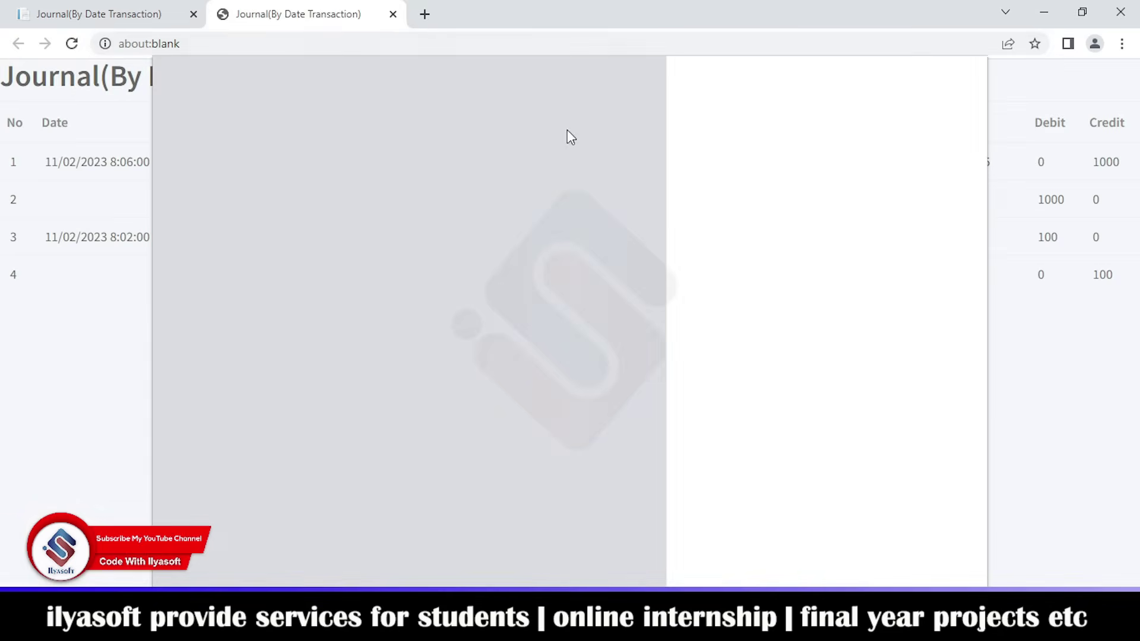
{"action": "left_click", "coordinate": [945, 561]}
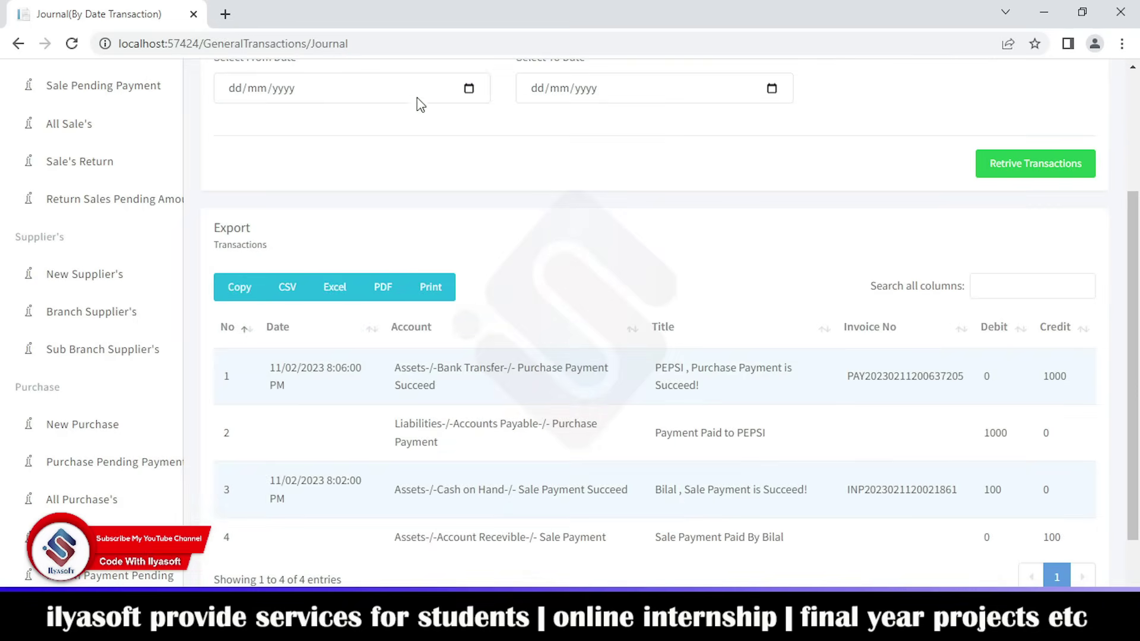
- Export the journal transactions to XLS-File.xlsx and check the workbook in Excel
{"action": "left_click", "coordinate": [334, 287]}
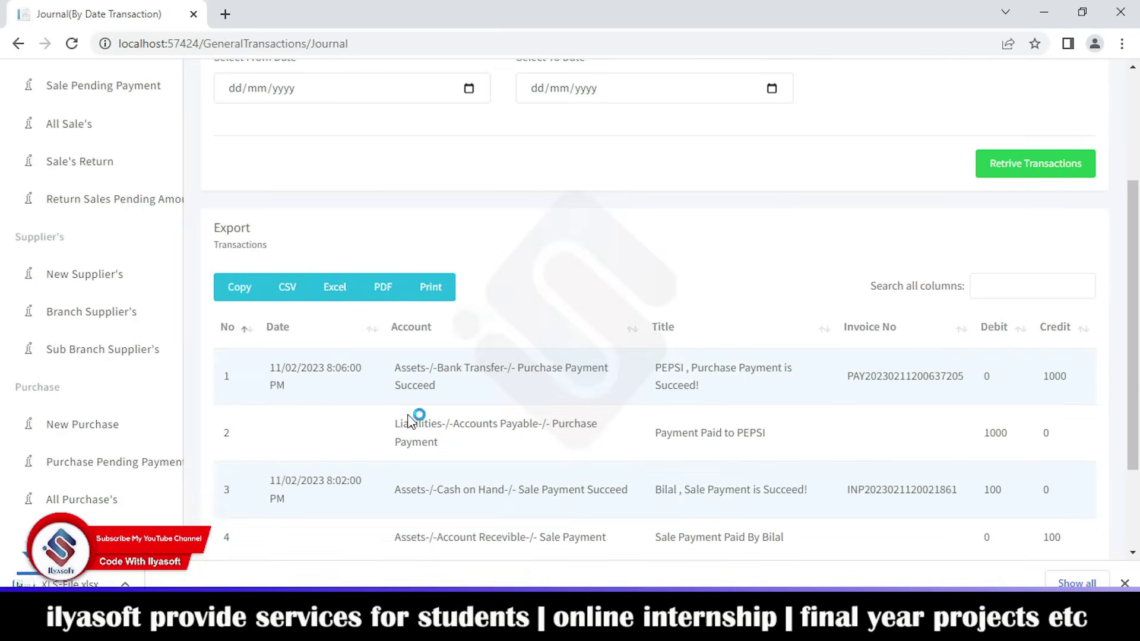
{"action": "left_click", "coordinate": [138, 571]}
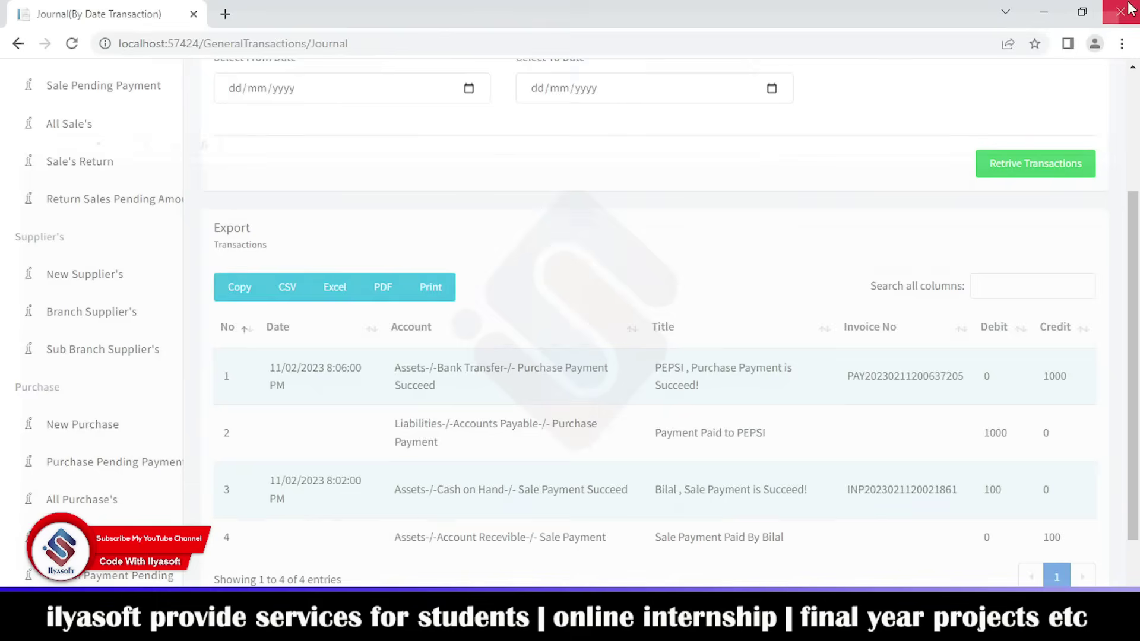
{"action": "left_click", "coordinate": [1128, 10]}
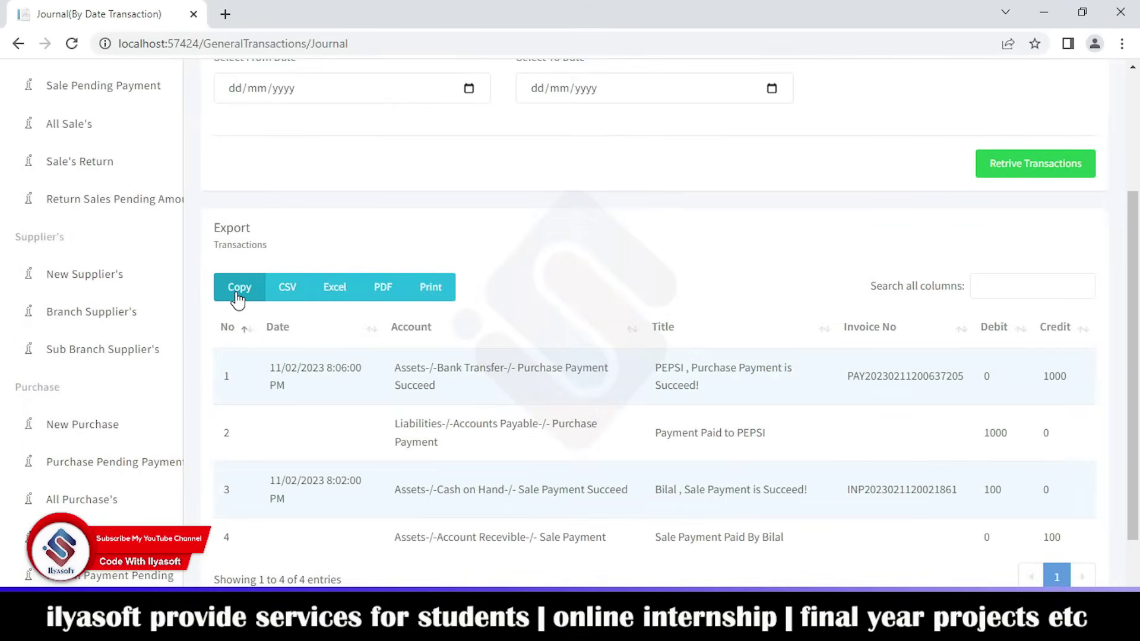
{"action": "scroll", "coordinate": [83, 437], "scroll_direction": "down", "scroll_amount": 6}
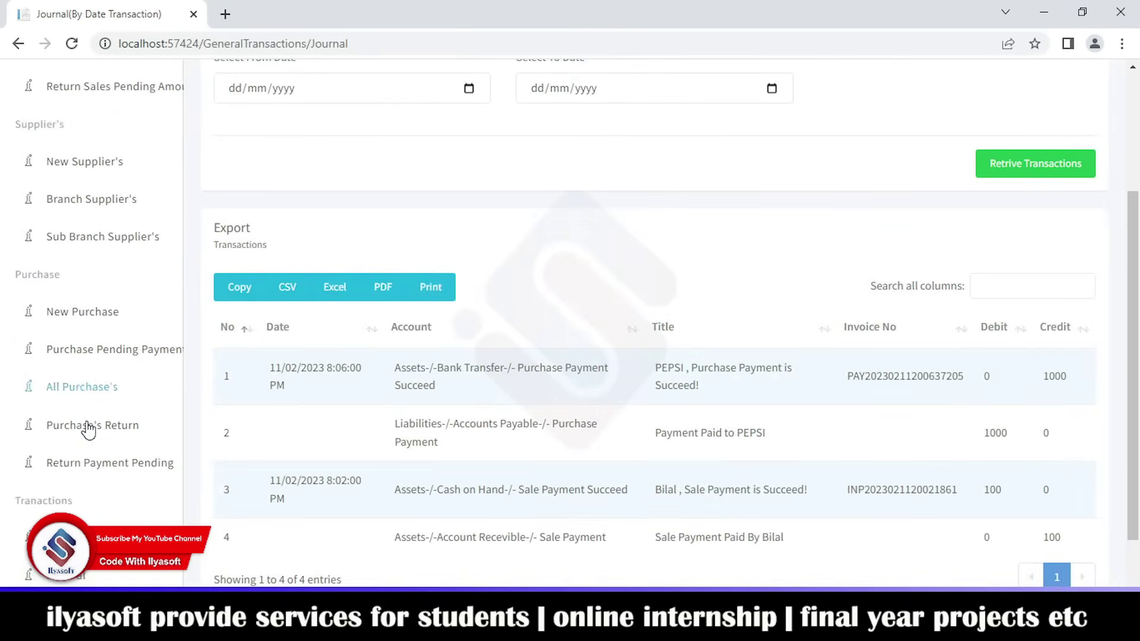
{"action": "left_click", "coordinate": [86, 459]}
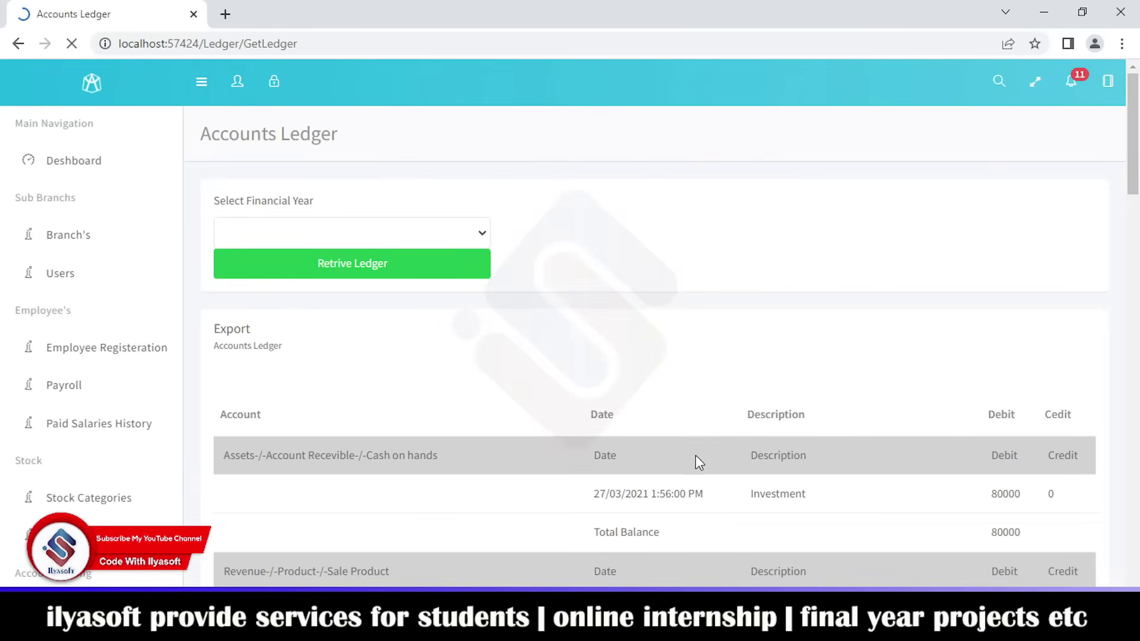
- Page through the 48 ledger entries, pages 2 to 5, ending on page 3 (entries 21–30)
{"action": "scroll", "coordinate": [621, 438], "scroll_direction": "down", "scroll_amount": 5}
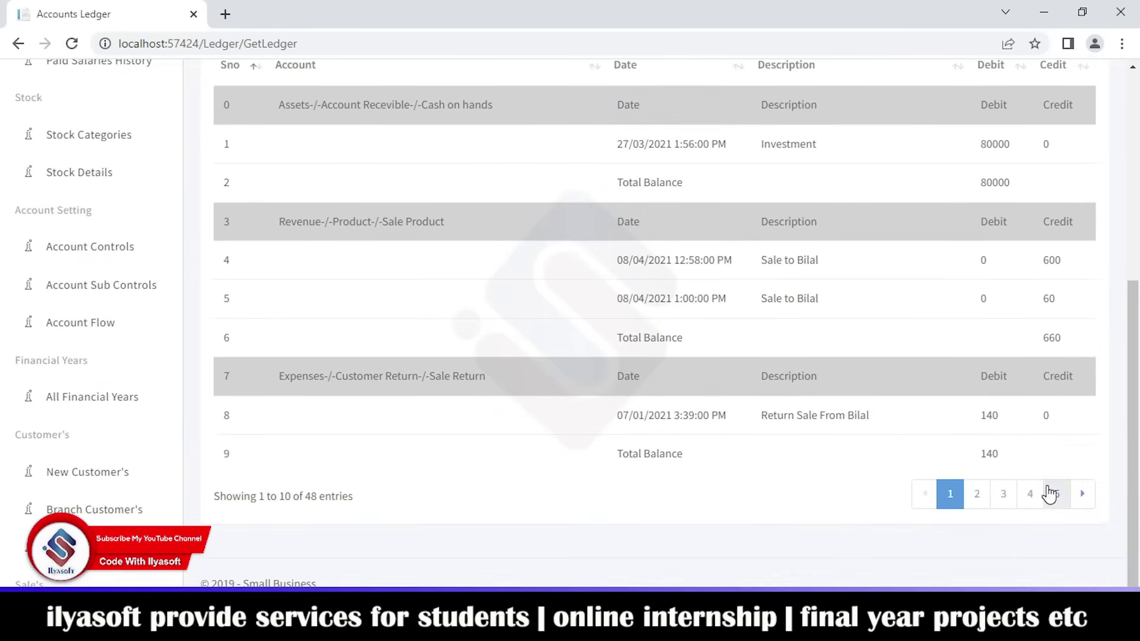
{"action": "left_click", "coordinate": [979, 502]}
{"action": "left_click", "coordinate": [1002, 500]}
{"action": "left_click", "coordinate": [1031, 496]}
{"action": "left_click", "coordinate": [1056, 496]}
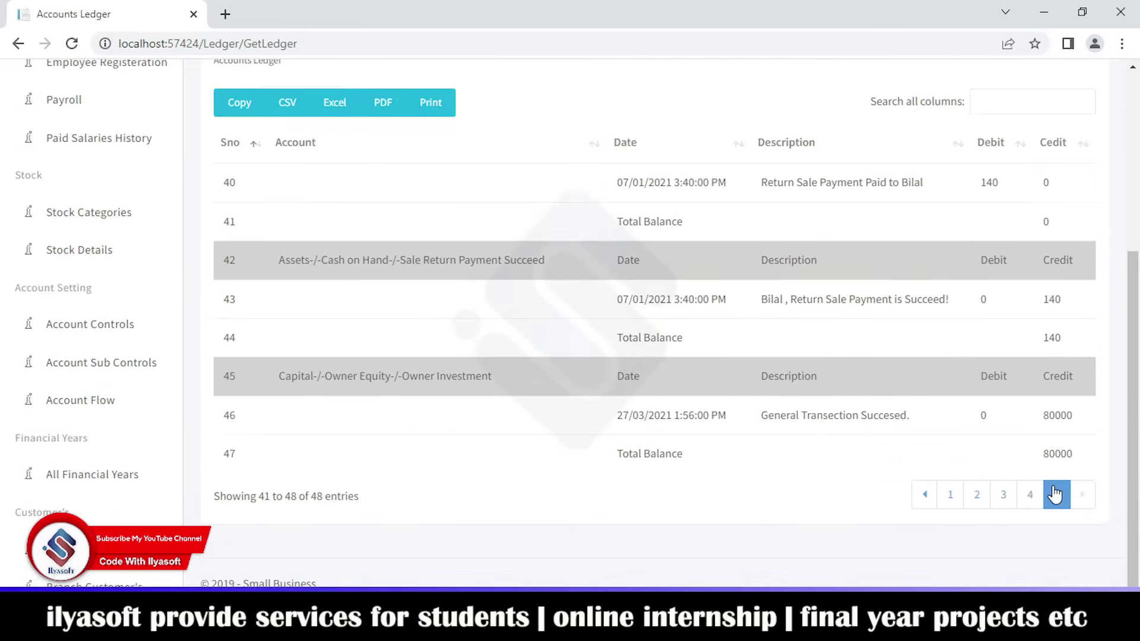
{"action": "left_click", "coordinate": [1002, 498]}
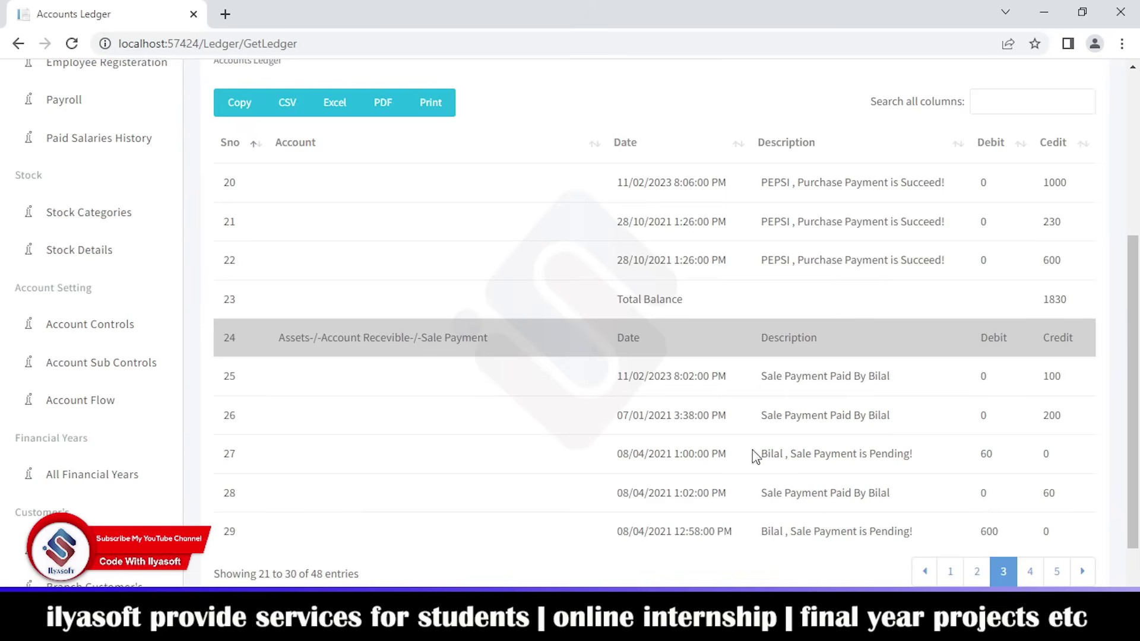
{"action": "scroll", "coordinate": [118, 436], "scroll_direction": "down", "scroll_amount": 15}
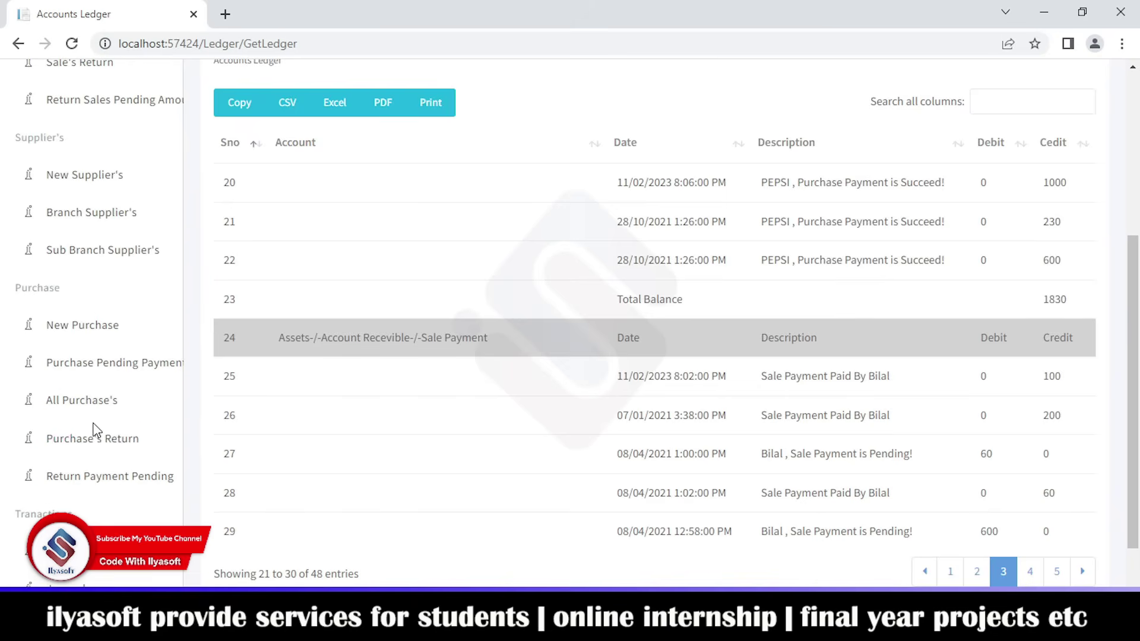
{"action": "scroll", "coordinate": [885, 466], "scroll_direction": "up", "scroll_amount": 5}
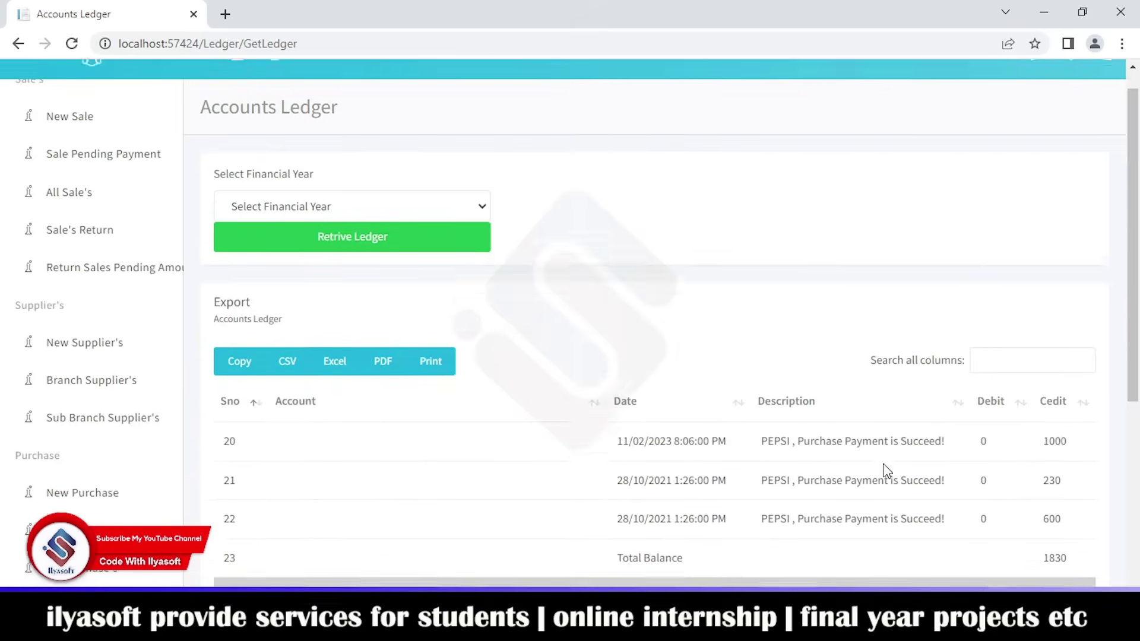
{"action": "scroll", "coordinate": [721, 425], "scroll_direction": "down", "scroll_amount": 4}
{"action": "scroll", "coordinate": [698, 409], "scroll_direction": "down", "scroll_amount": 2}
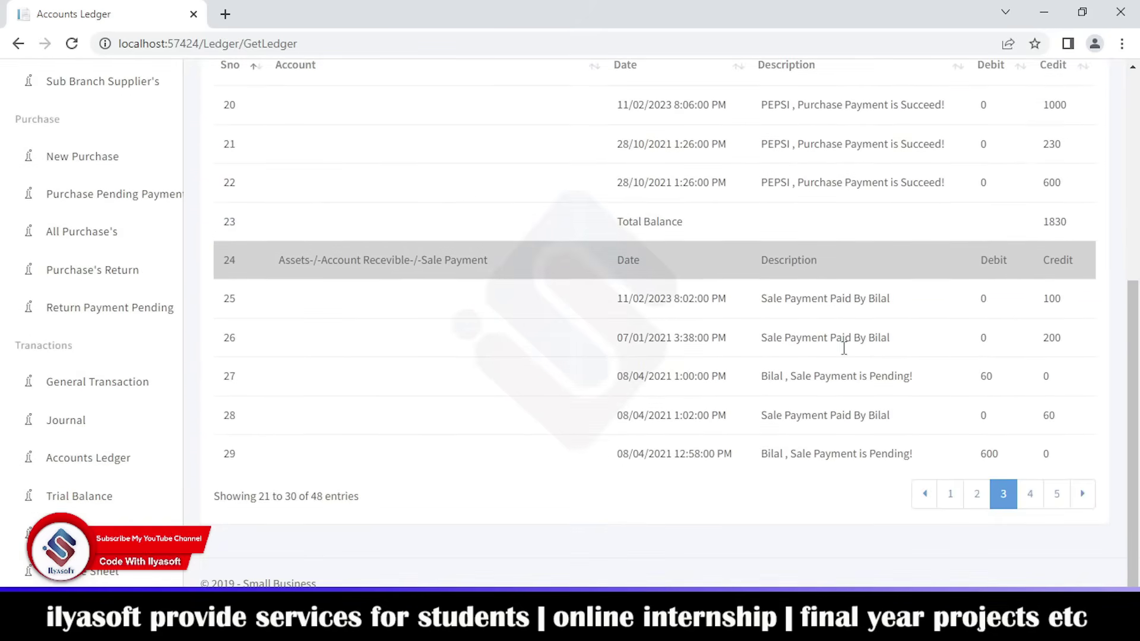
- Export the accounts ledger to XLS-File (1).xlsx and review the sheet in Excel
{"action": "scroll", "coordinate": [707, 414], "scroll_direction": "up", "scroll_amount": 5}
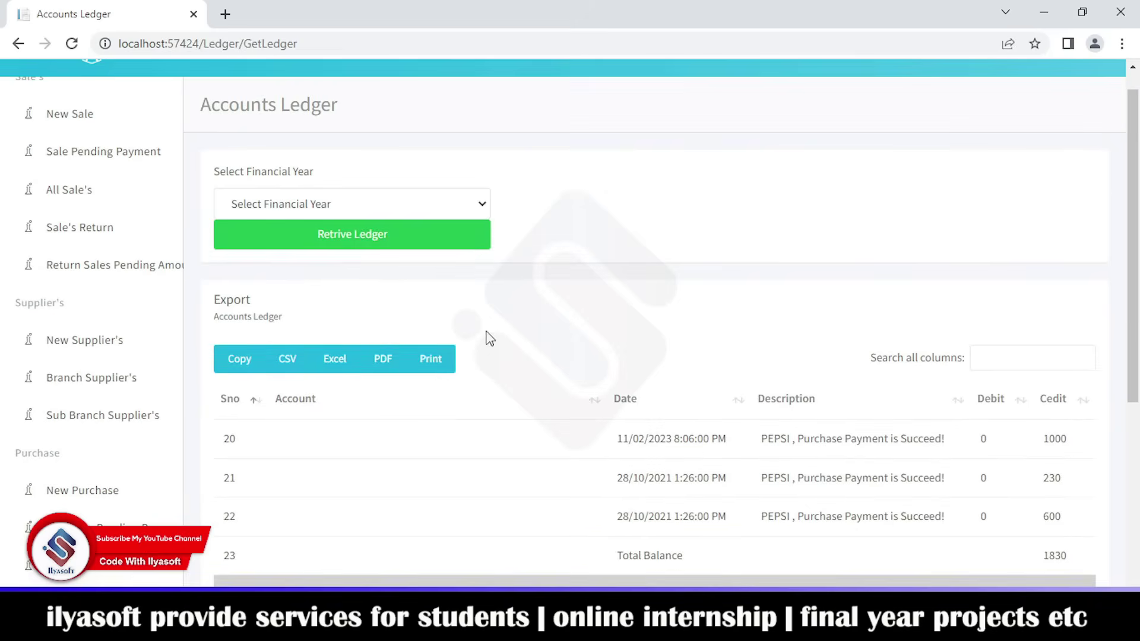
{"action": "left_click", "coordinate": [333, 369]}
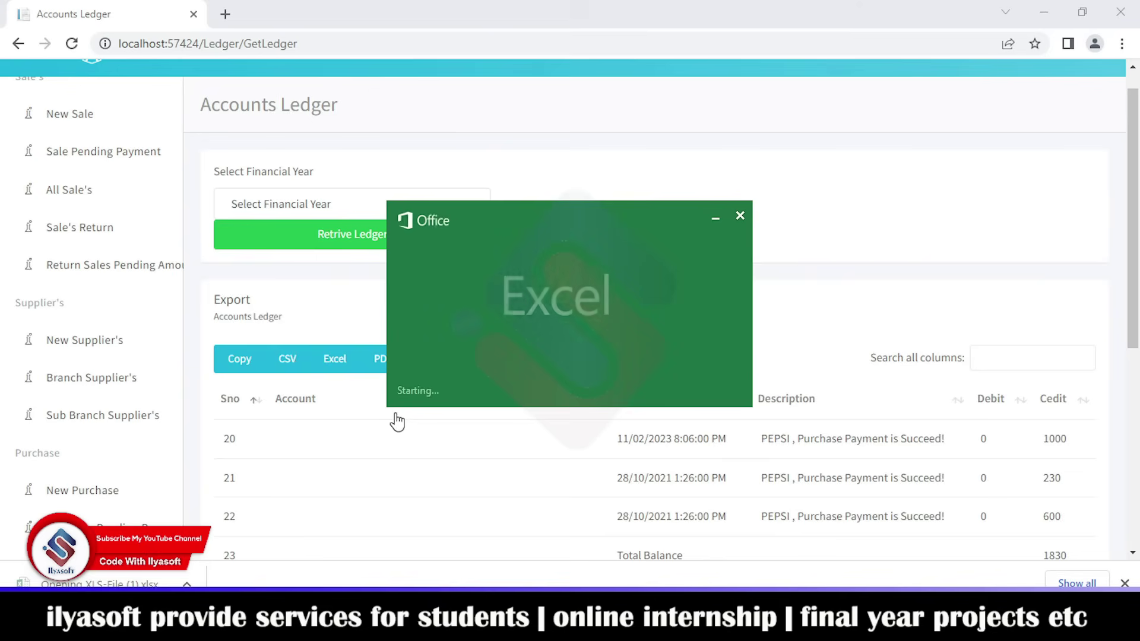
{"action": "scroll", "coordinate": [520, 344], "scroll_direction": "down", "scroll_amount": 18}
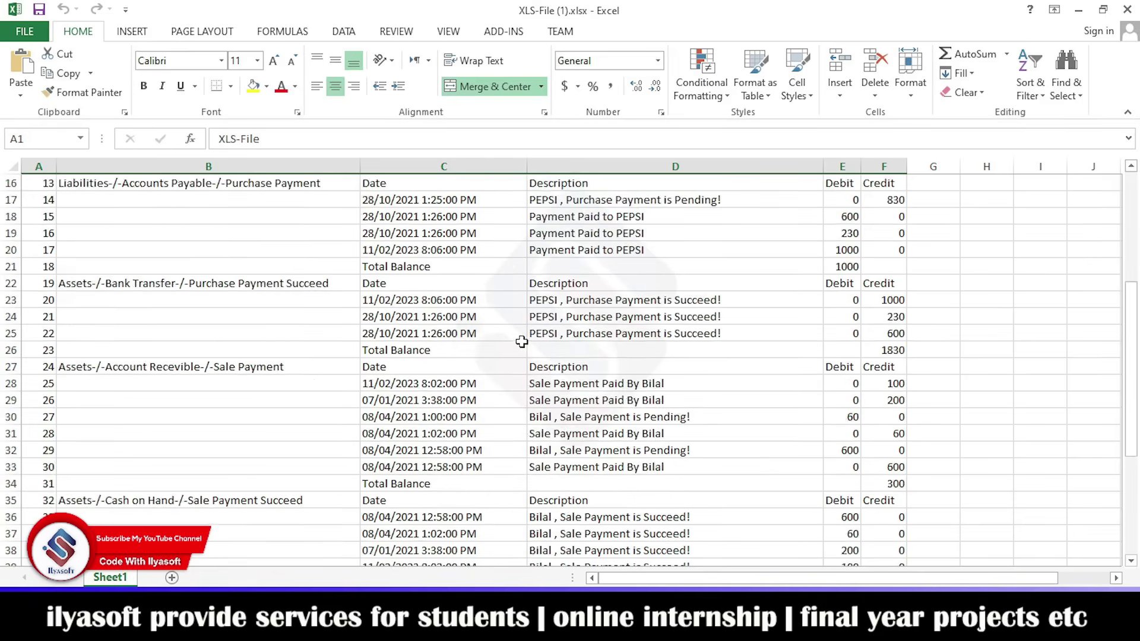
{"action": "scroll", "coordinate": [520, 344], "scroll_direction": "up", "scroll_amount": 18}
{"action": "left_click", "coordinate": [1127, 10]}
{"action": "scroll", "coordinate": [46, 437], "scroll_direction": "down", "scroll_amount": 5}
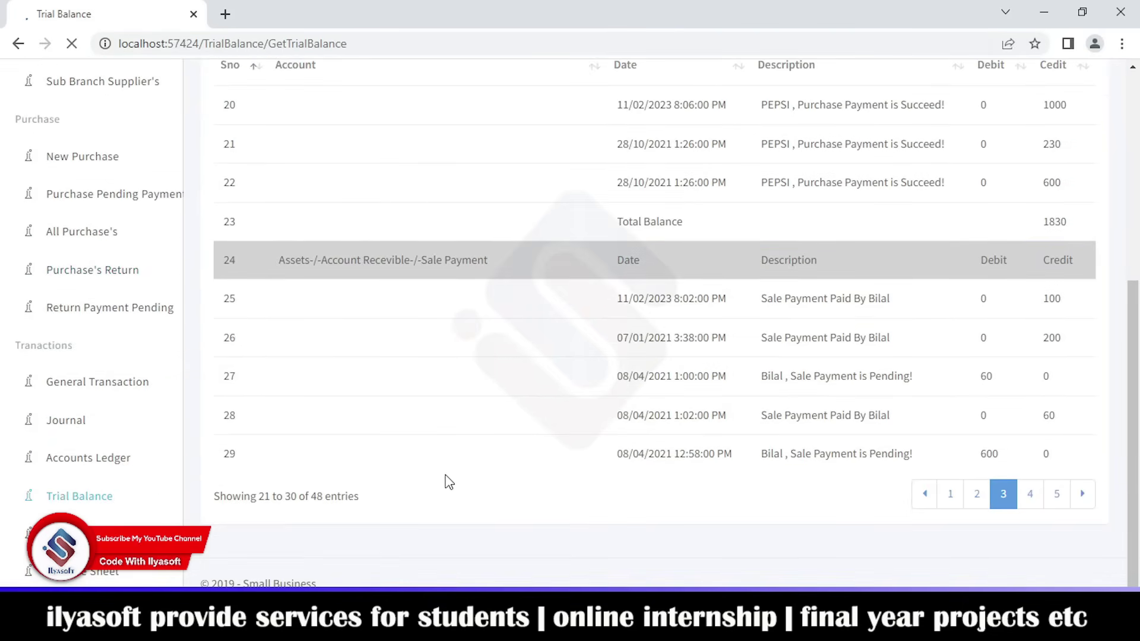
- Review both pages of the trial balance, with 82930 debit and credit totals
{"action": "scroll", "coordinate": [444, 474], "scroll_direction": "down", "scroll_amount": 7}
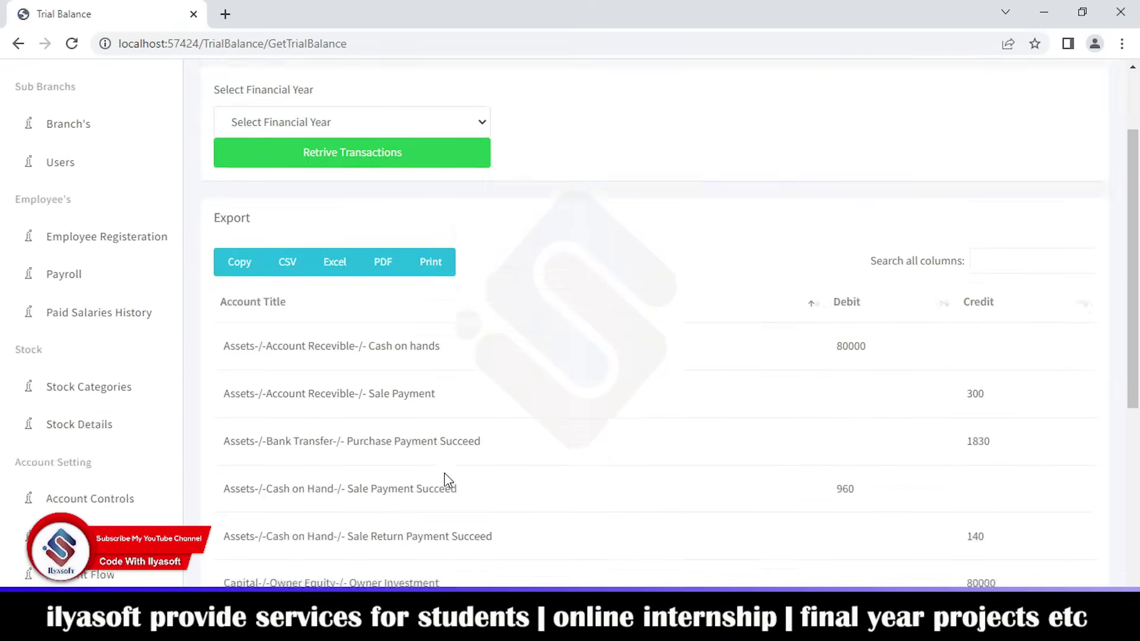
{"action": "scroll", "coordinate": [444, 474], "scroll_direction": "up", "scroll_amount": 8}
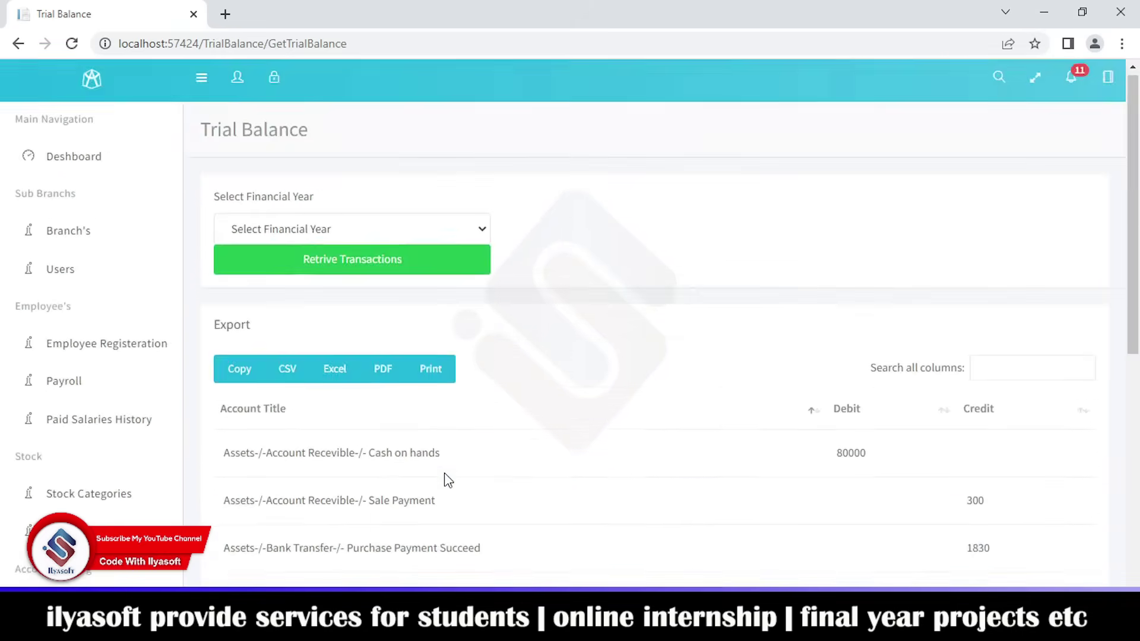
{"action": "scroll", "coordinate": [445, 475], "scroll_direction": "down", "scroll_amount": 7}
{"action": "left_click", "coordinate": [1057, 547]}
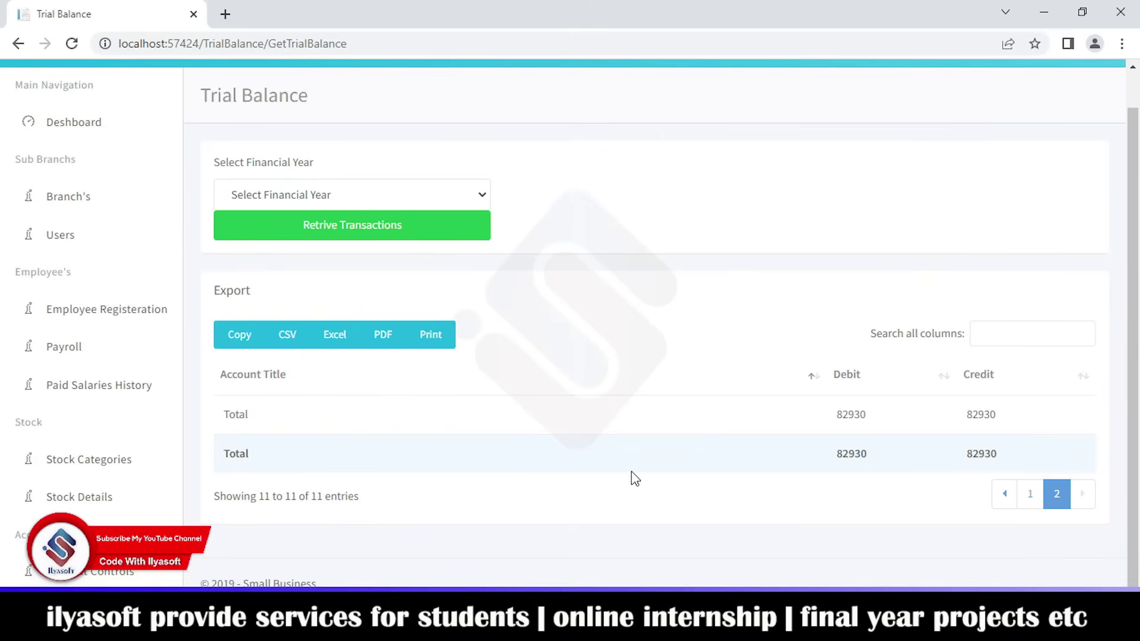
{"action": "left_click", "coordinate": [1030, 494]}
{"action": "scroll", "coordinate": [128, 440], "scroll_direction": "down", "scroll_amount": 6}
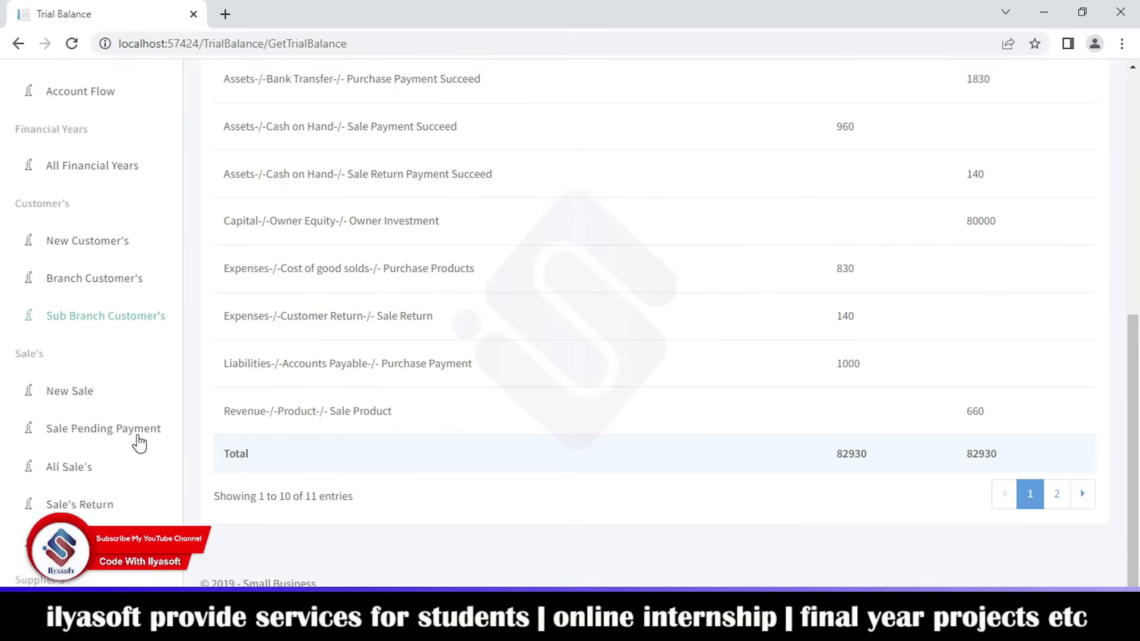
{"action": "scroll", "coordinate": [126, 444], "scroll_direction": "down", "scroll_amount": 4}
{"action": "scroll", "coordinate": [370, 387], "scroll_direction": "up", "scroll_amount": 8}
- Retrieve the trial balance for financial year 2019-2020, then for 2020-2021
{"action": "left_click", "coordinate": [327, 234]}
{"action": "left_click", "coordinate": [311, 273]}
{"action": "left_click", "coordinate": [306, 276]}
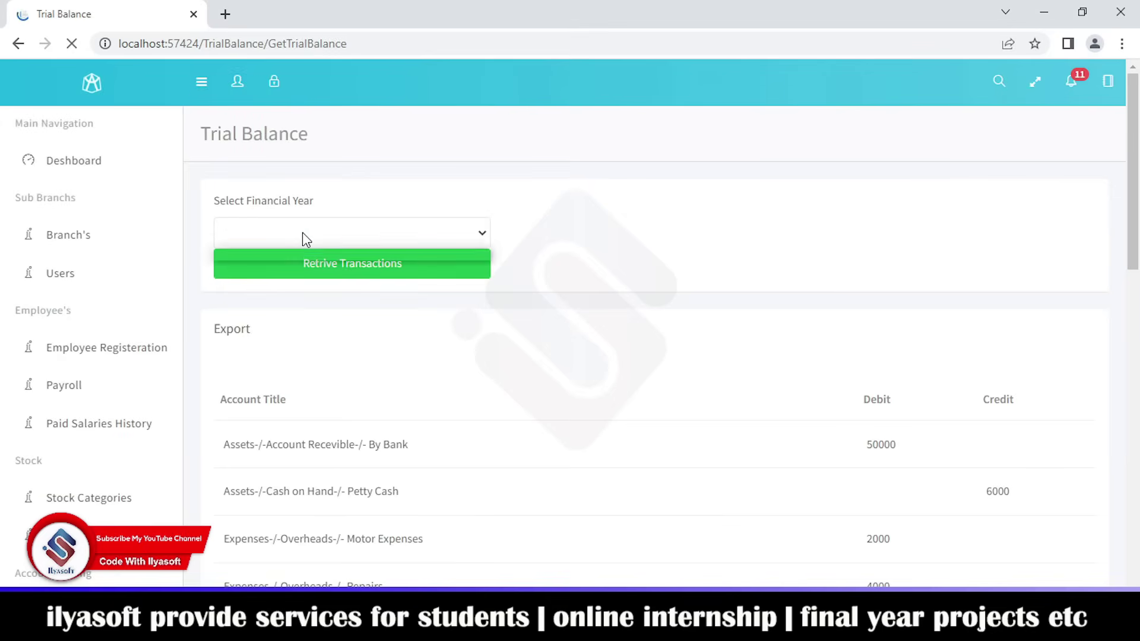
{"action": "left_click", "coordinate": [344, 234]}
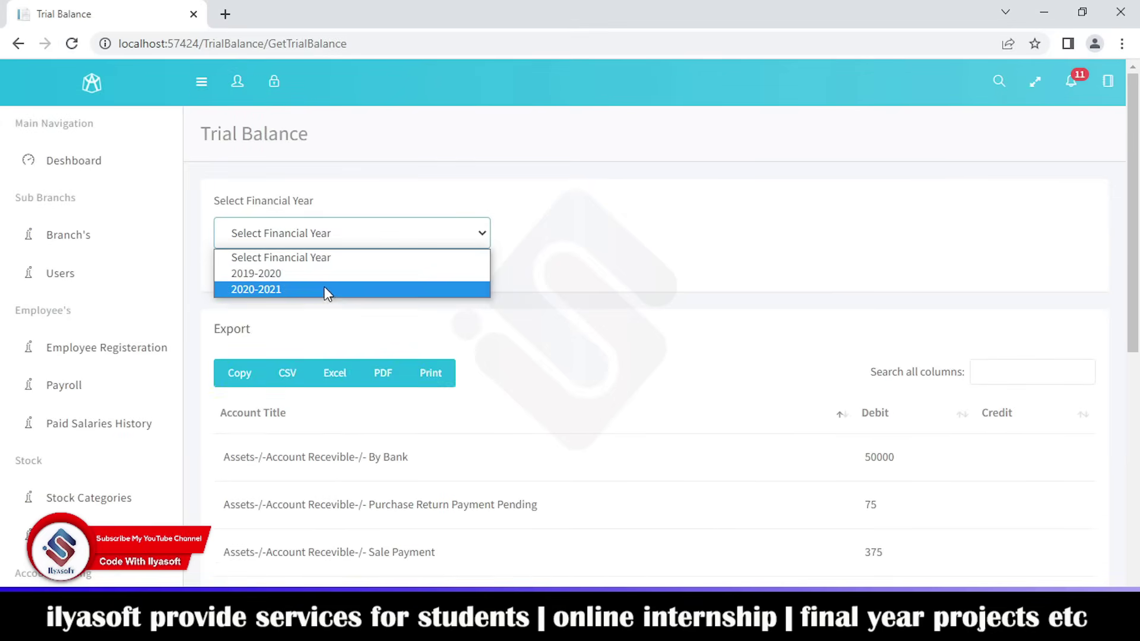
{"action": "left_click", "coordinate": [326, 288]}
{"action": "left_click", "coordinate": [329, 277]}
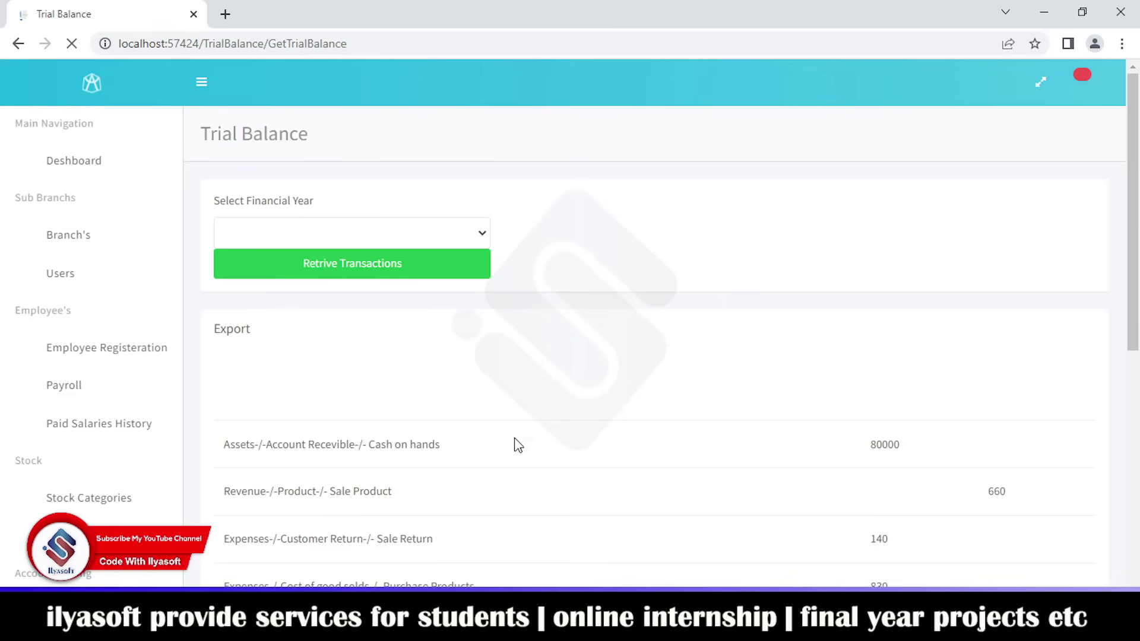
{"action": "scroll", "coordinate": [581, 440], "scroll_direction": "down", "scroll_amount": 8}
{"action": "scroll", "coordinate": [23, 474], "scroll_direction": "down", "scroll_amount": 6}
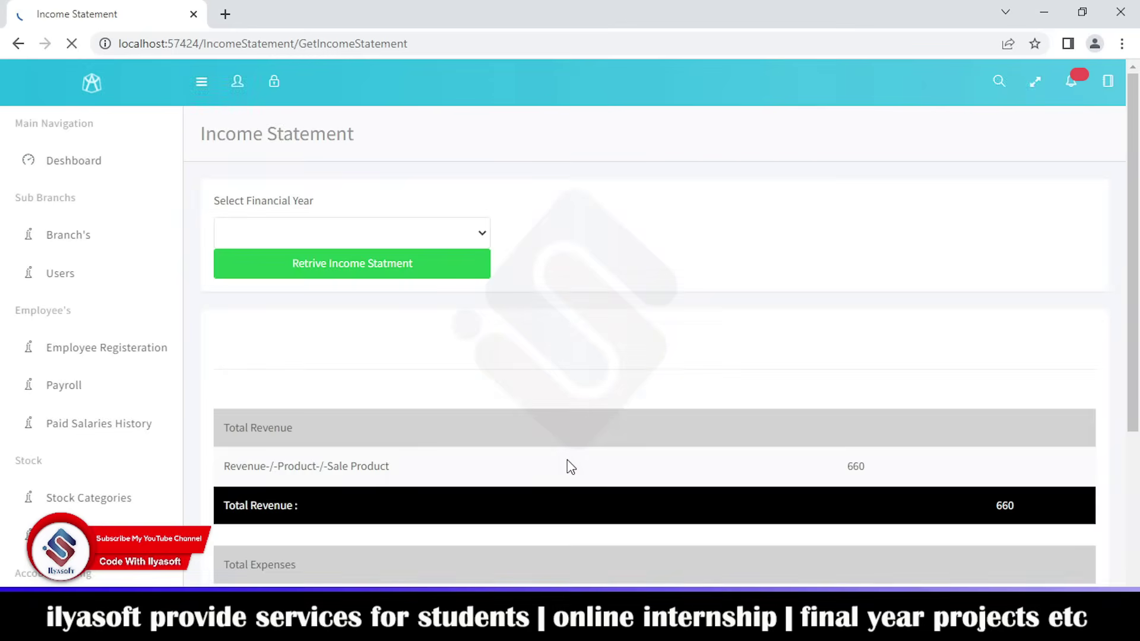
- Retrieve the 2019-2020 income statement and review its 433016 net income
{"action": "scroll", "coordinate": [568, 460], "scroll_direction": "down", "scroll_amount": 4}
{"action": "scroll", "coordinate": [379, 313], "scroll_direction": "up", "scroll_amount": 3}
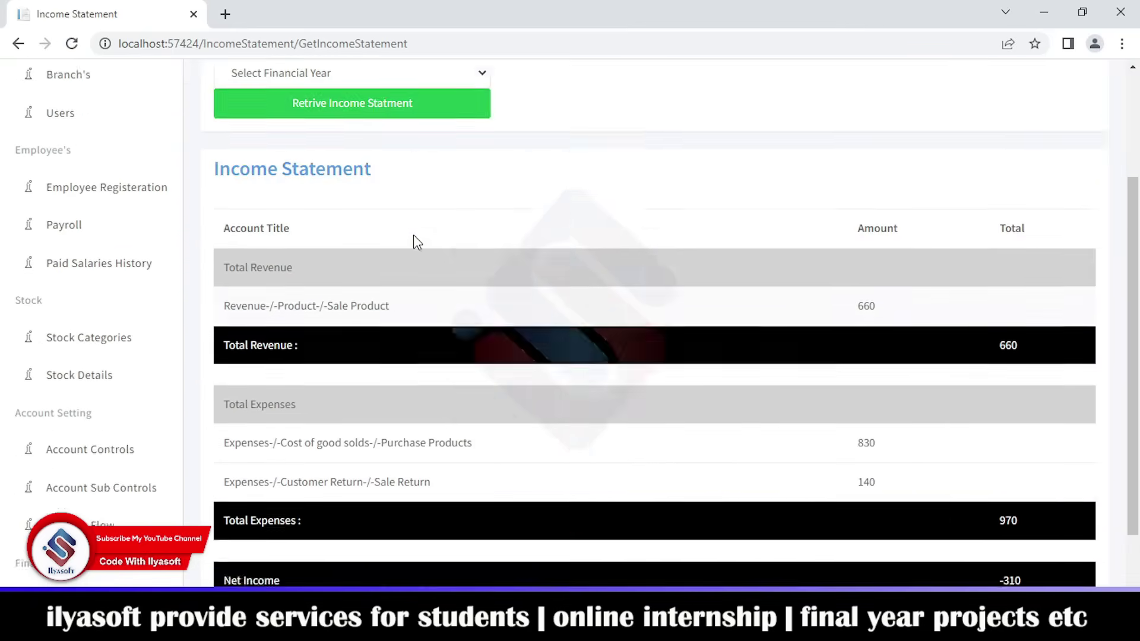
{"action": "scroll", "coordinate": [584, 304], "scroll_direction": "down", "scroll_amount": 3}
{"action": "scroll", "coordinate": [565, 294], "scroll_direction": "up", "scroll_amount": 3}
{"action": "left_click", "coordinate": [364, 154]}
{"action": "left_click", "coordinate": [354, 191]}
{"action": "left_click", "coordinate": [336, 199]}
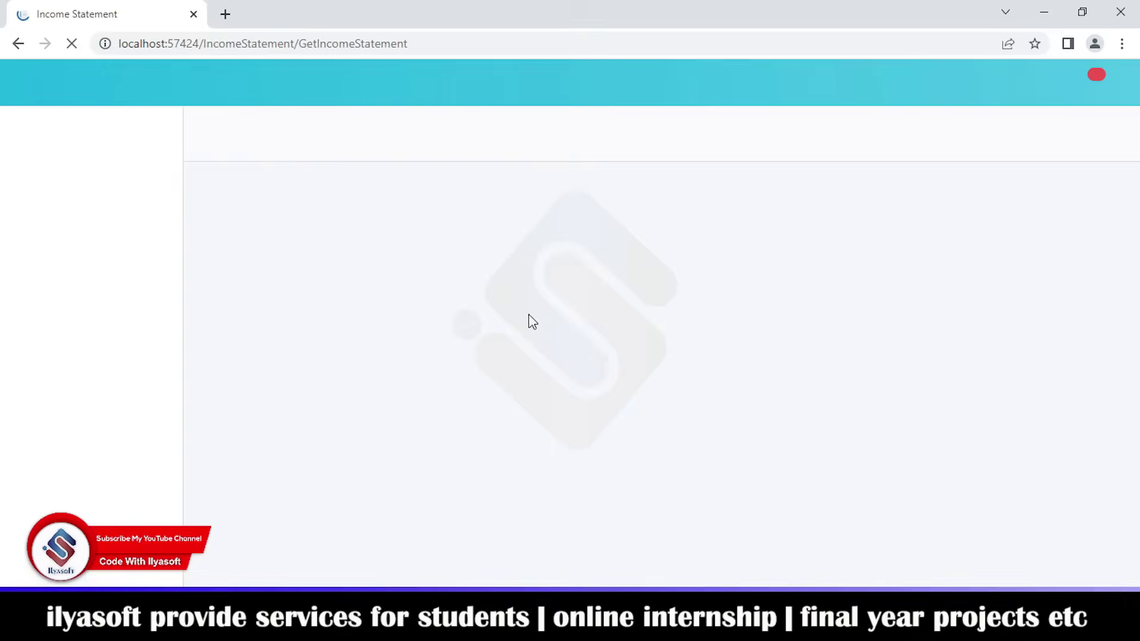
{"action": "scroll", "coordinate": [523, 365], "scroll_direction": "down", "scroll_amount": 4}
{"action": "scroll", "coordinate": [624, 421], "scroll_direction": "down", "scroll_amount": 1}
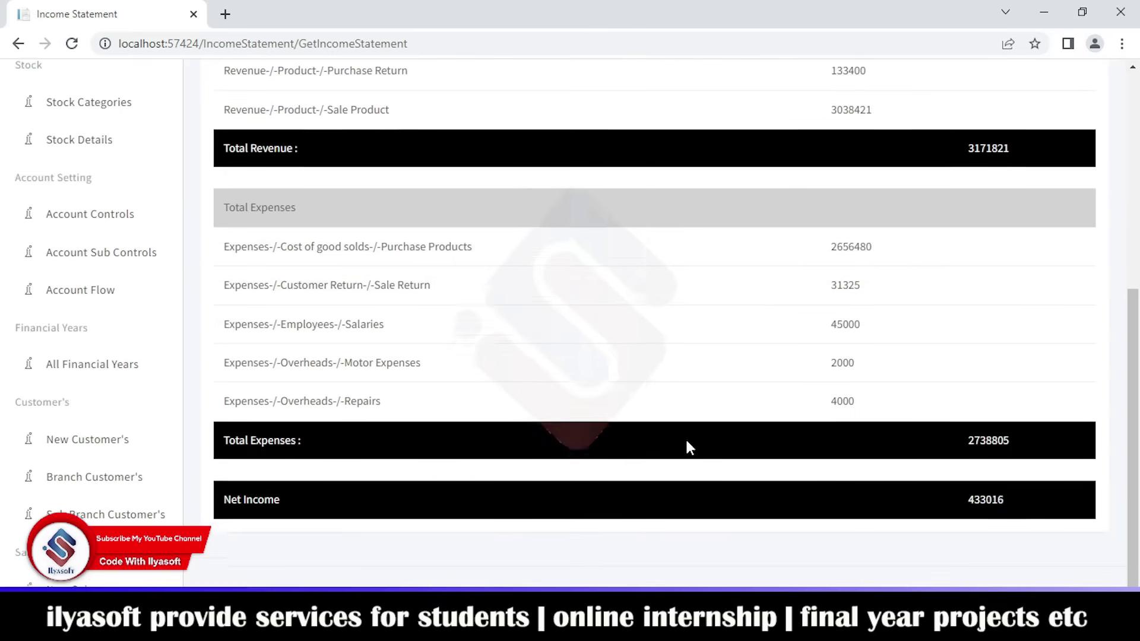
{"action": "scroll", "coordinate": [821, 473], "scroll_direction": "up", "scroll_amount": 6}
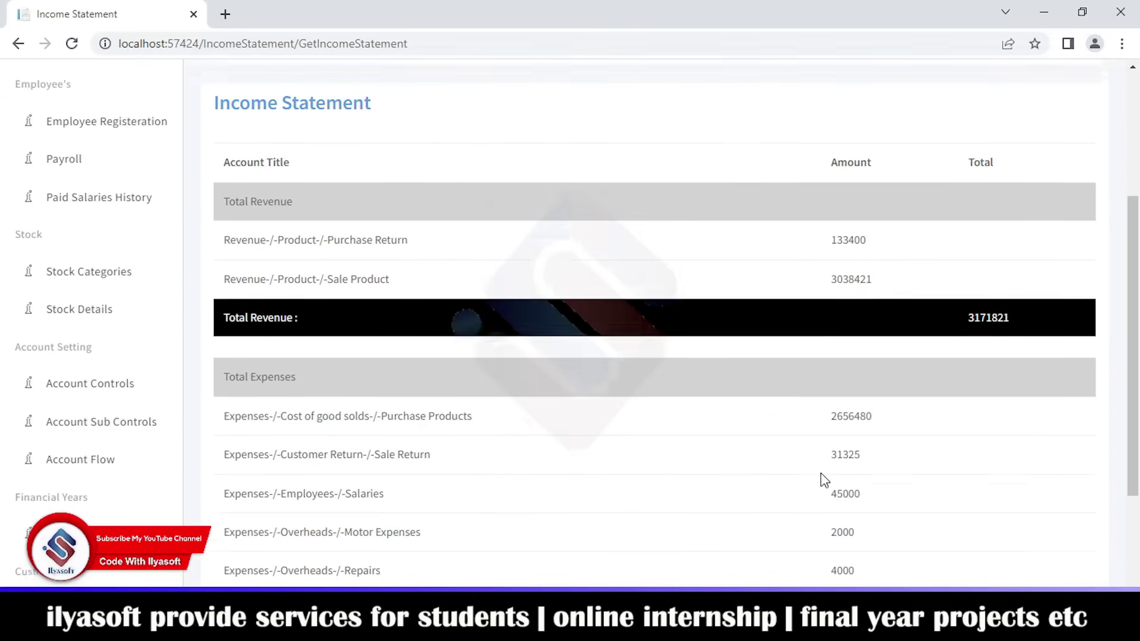
{"action": "scroll", "coordinate": [53, 428], "scroll_direction": "down", "scroll_amount": 10}
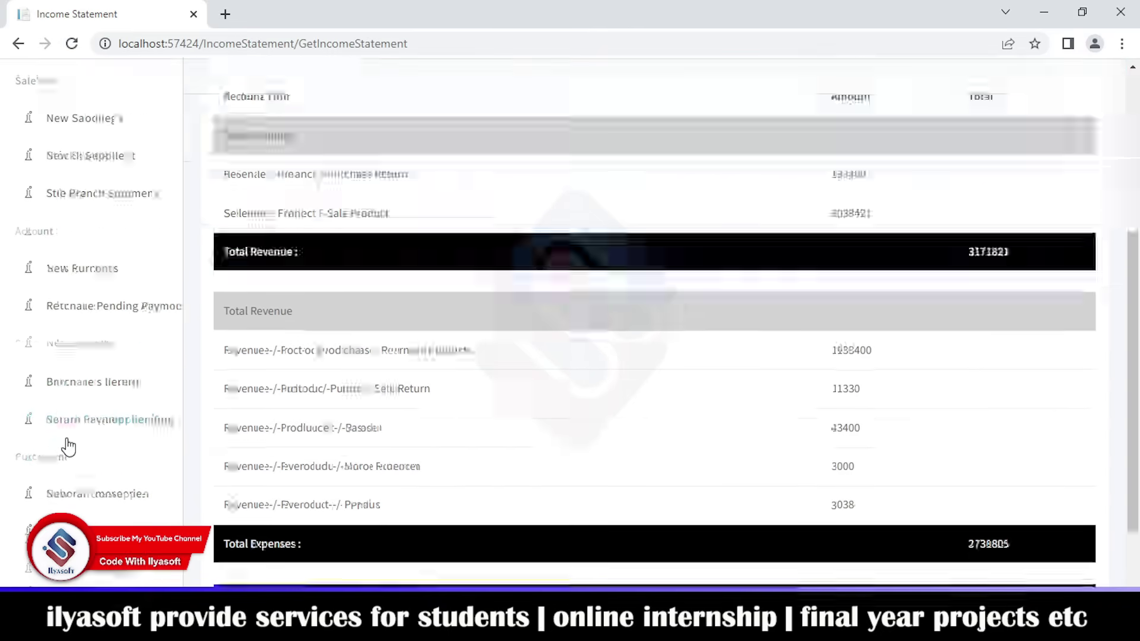
{"action": "left_click", "coordinate": [102, 576]}
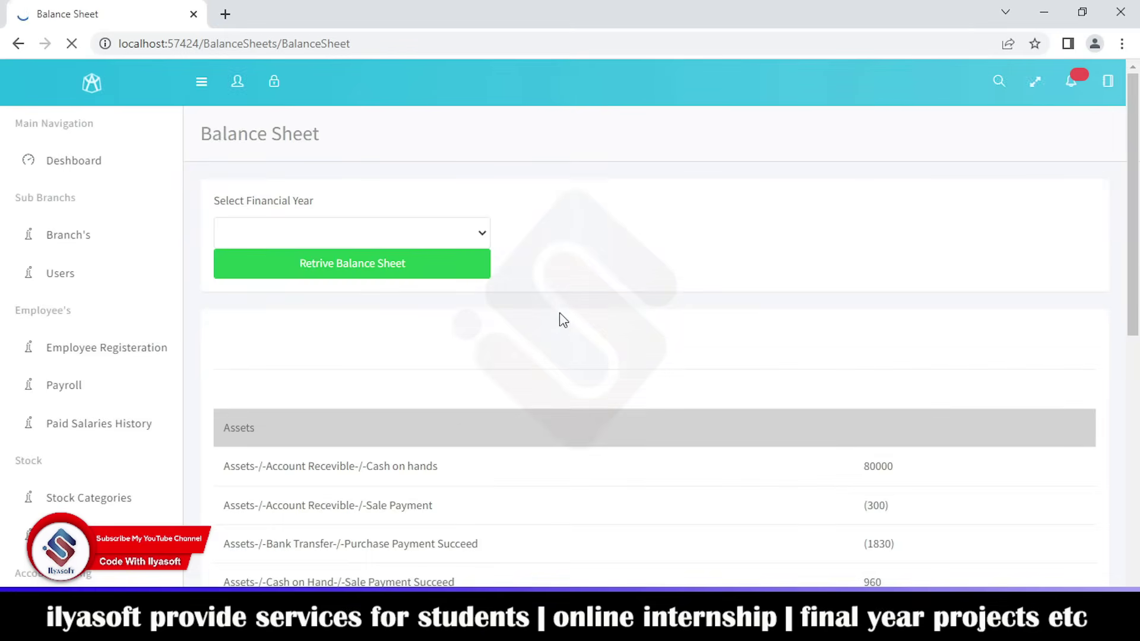
- Review the balance sheet's 80000 cash on hand, log out and back in, and list the branches
{"action": "scroll", "coordinate": [563, 319], "scroll_direction": "down", "scroll_amount": 8}
{"action": "scroll", "coordinate": [559, 320], "scroll_direction": "up", "scroll_amount": 10}
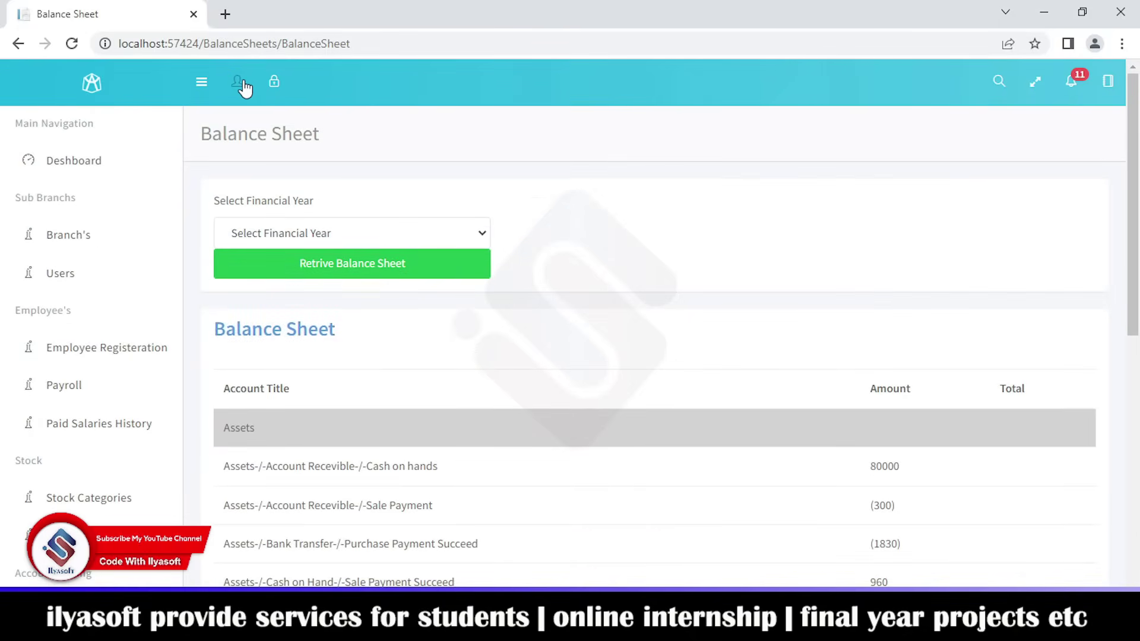
{"action": "left_click", "coordinate": [272, 80]}
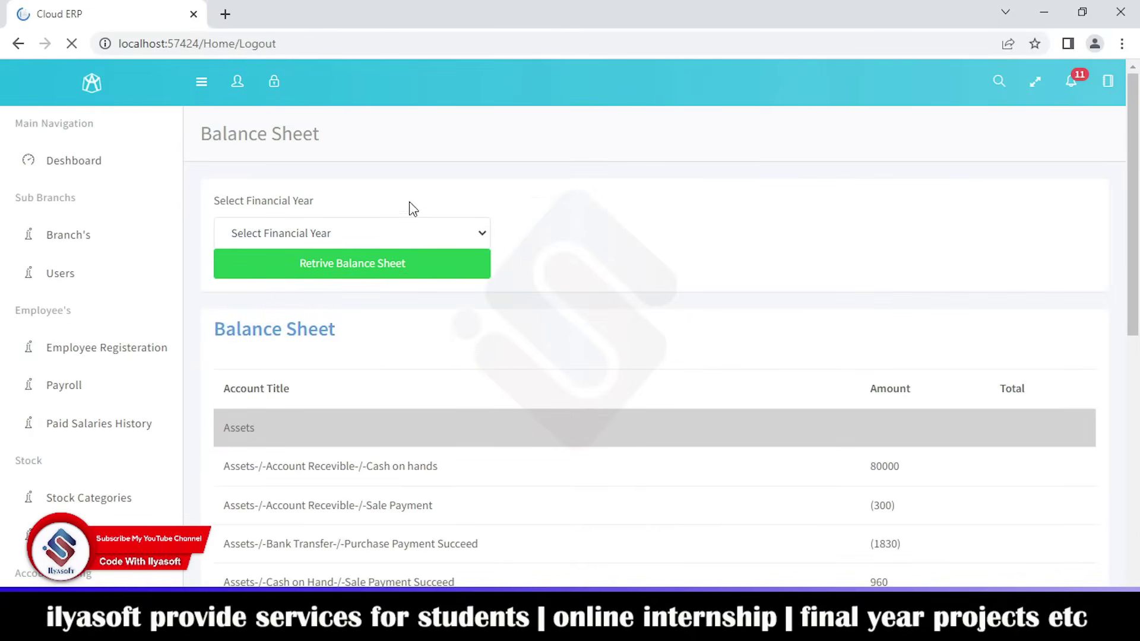
{"action": "left_click", "coordinate": [535, 326]}
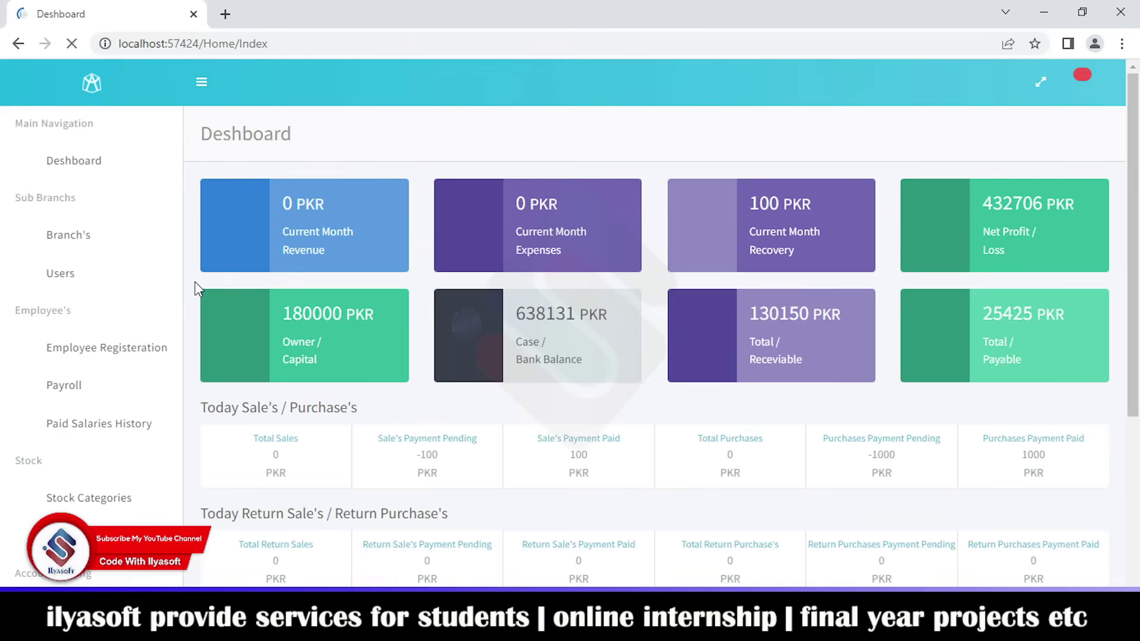
{"action": "left_click", "coordinate": [76, 234]}
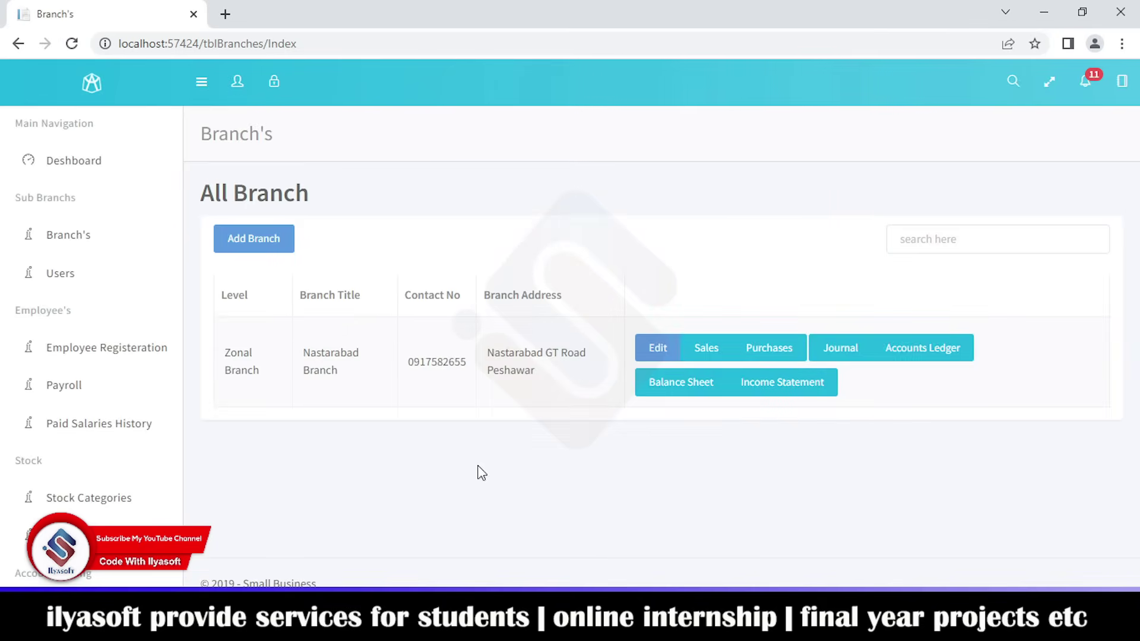
{"action": "key", "text": "alt+Tab"}
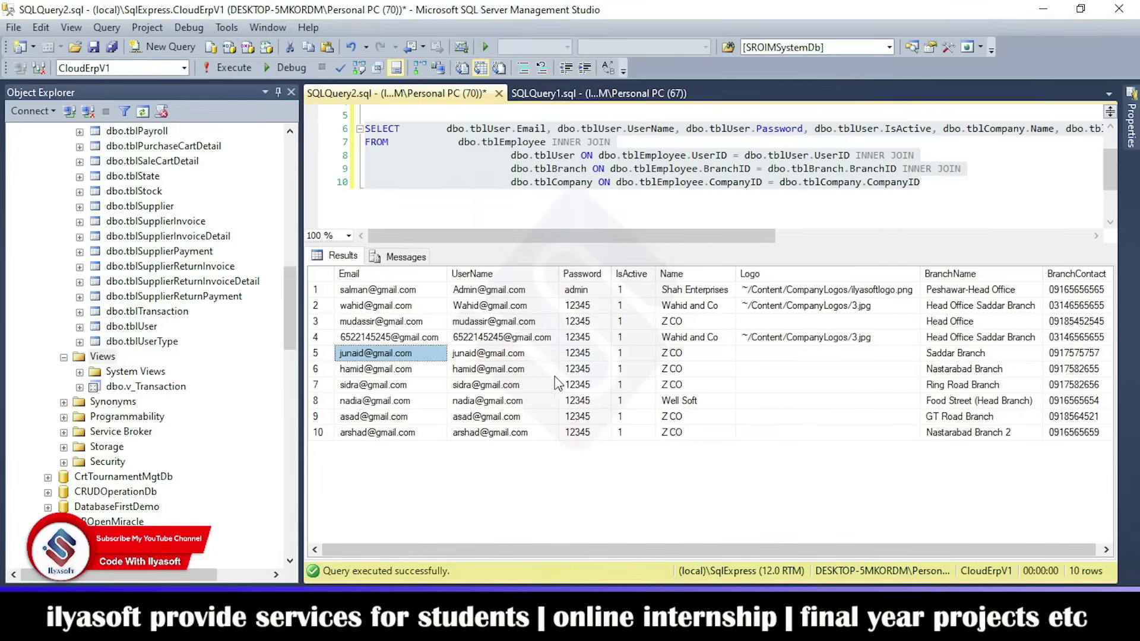
{"action": "left_click", "coordinate": [943, 370]}
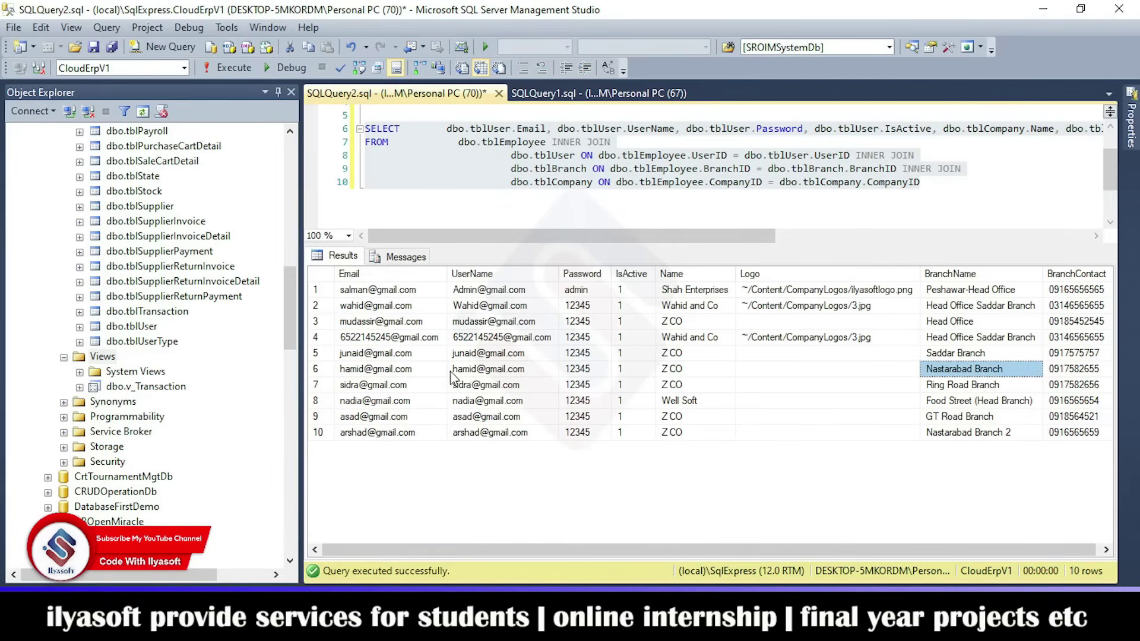
{"action": "left_click", "coordinate": [414, 373]}
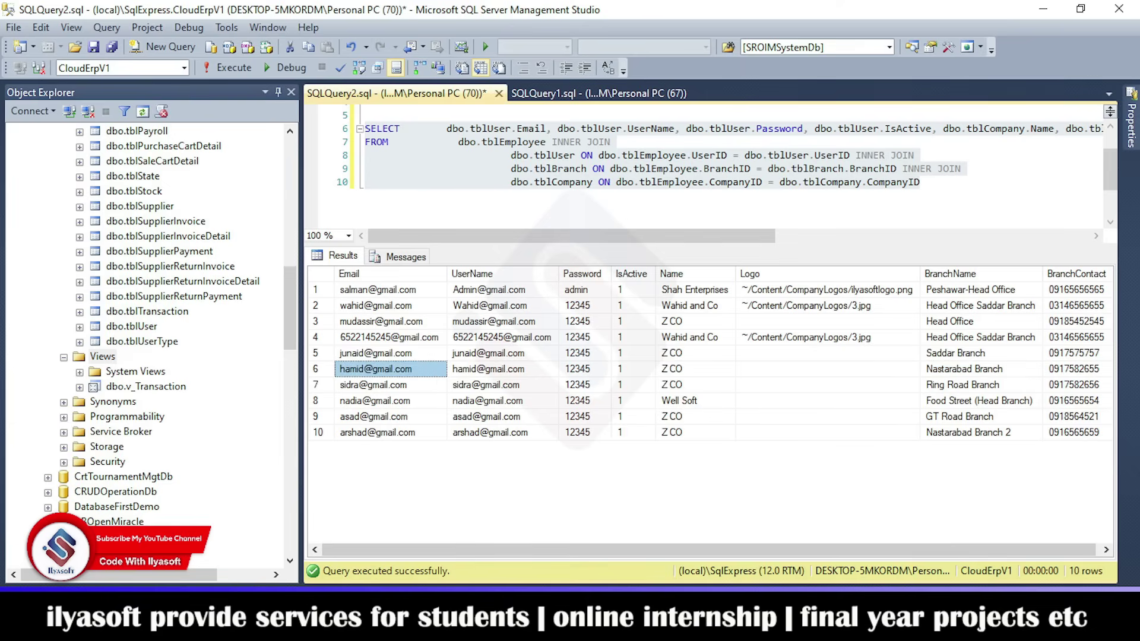
{"action": "left_click", "coordinate": [740, 546]}
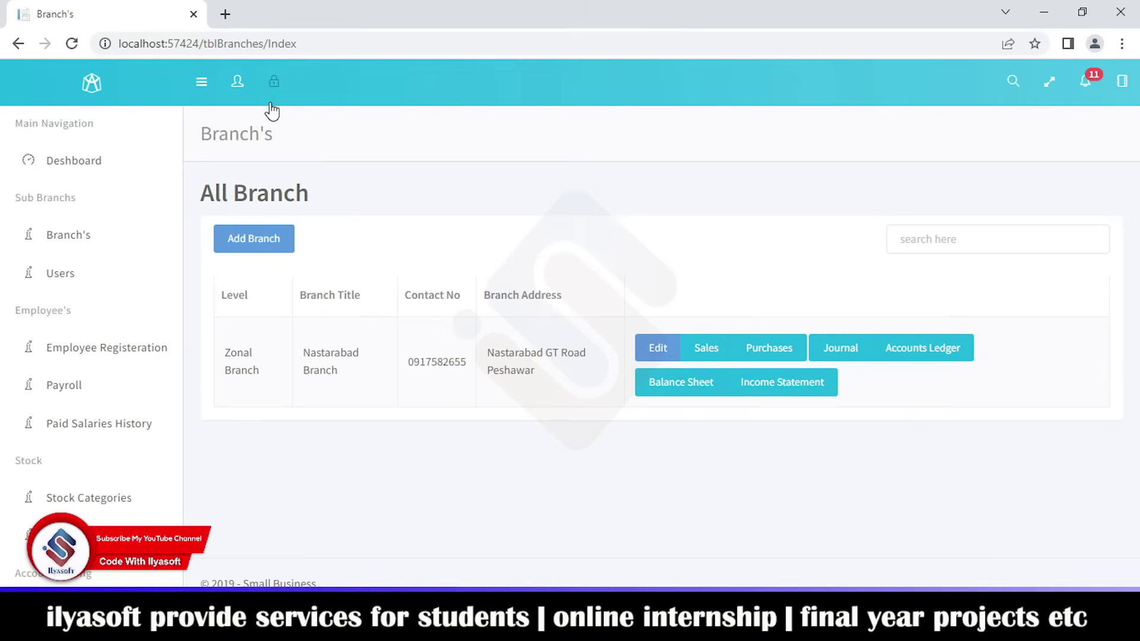
- Log out and sign in as the Nastarabad Branch user with that user's e-mail and password
{"action": "left_click", "coordinate": [243, 94]}
{"action": "left_click", "coordinate": [273, 87]}
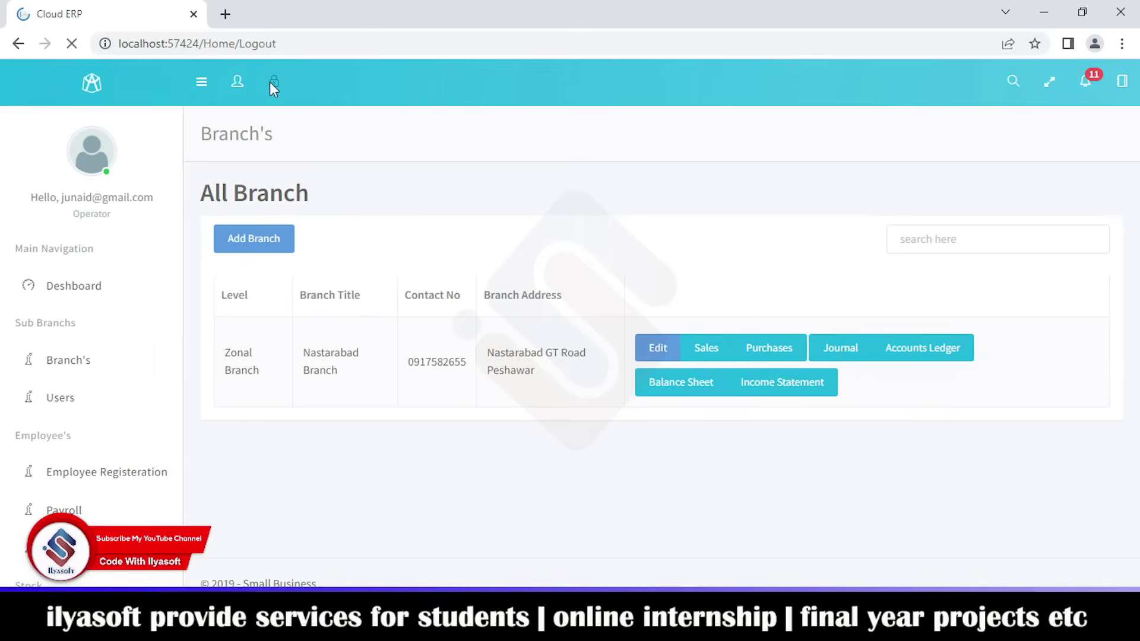
{"action": "double_click", "coordinate": [545, 200]}
{"action": "key", "text": "ctrl+a"}
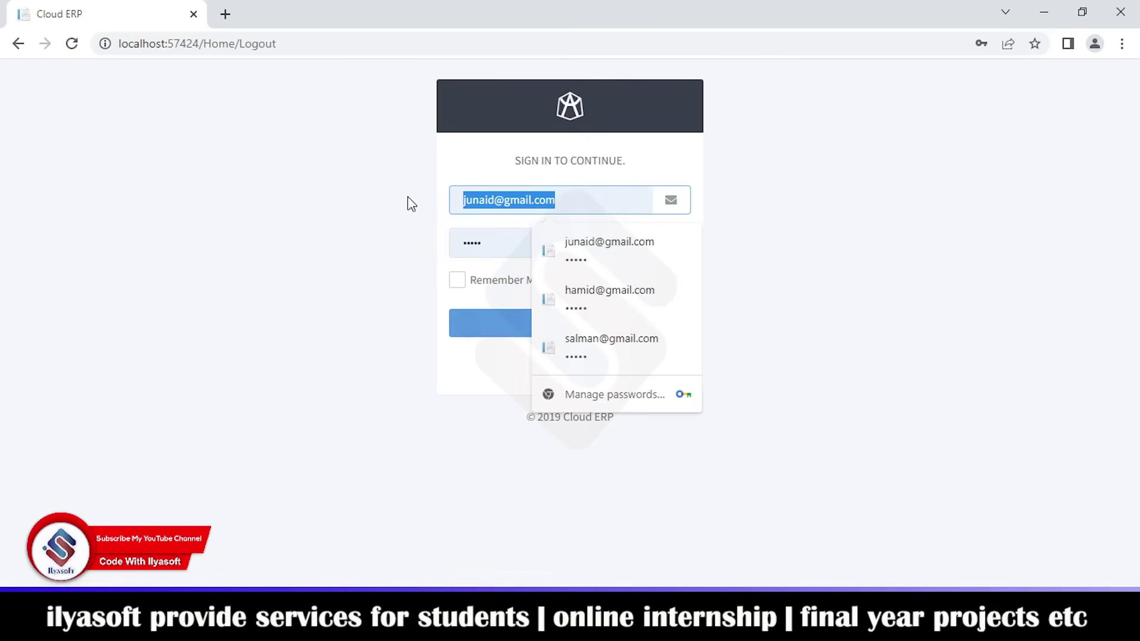
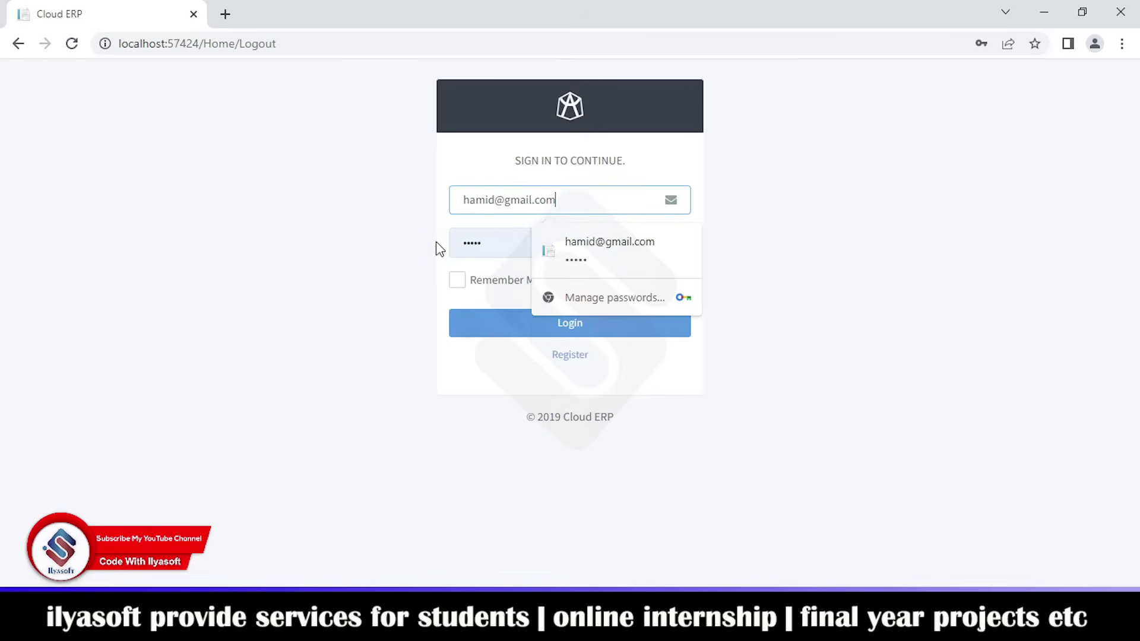
{"action": "double_click", "coordinate": [503, 243]}
{"action": "type", "text": "123"}
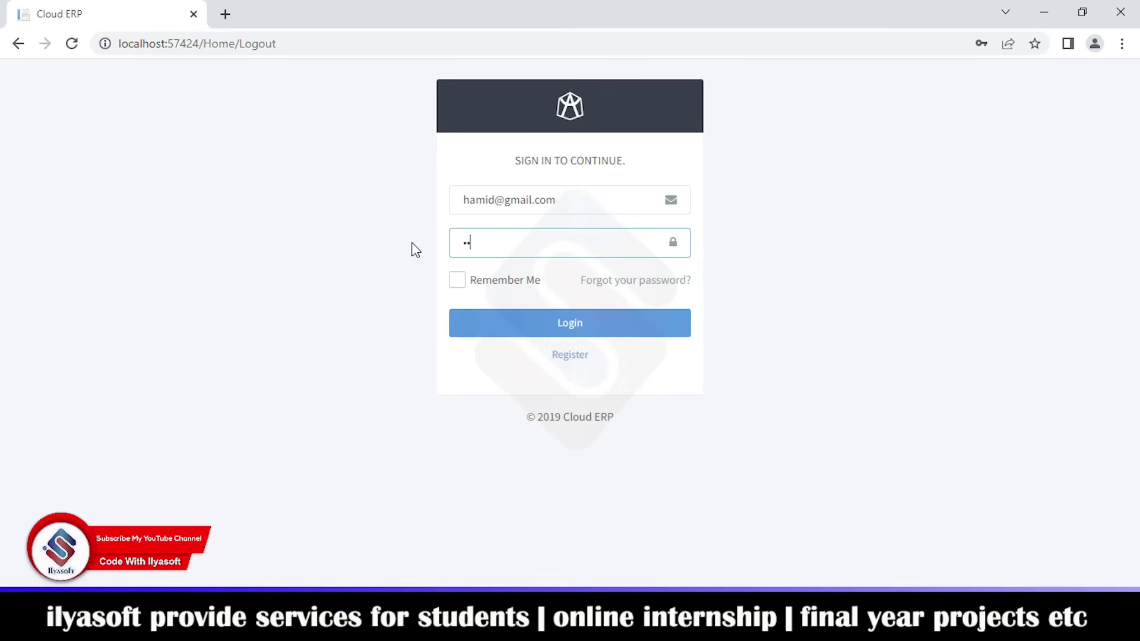
{"action": "type", "text": "45"}
{"action": "left_click", "coordinate": [567, 334]}
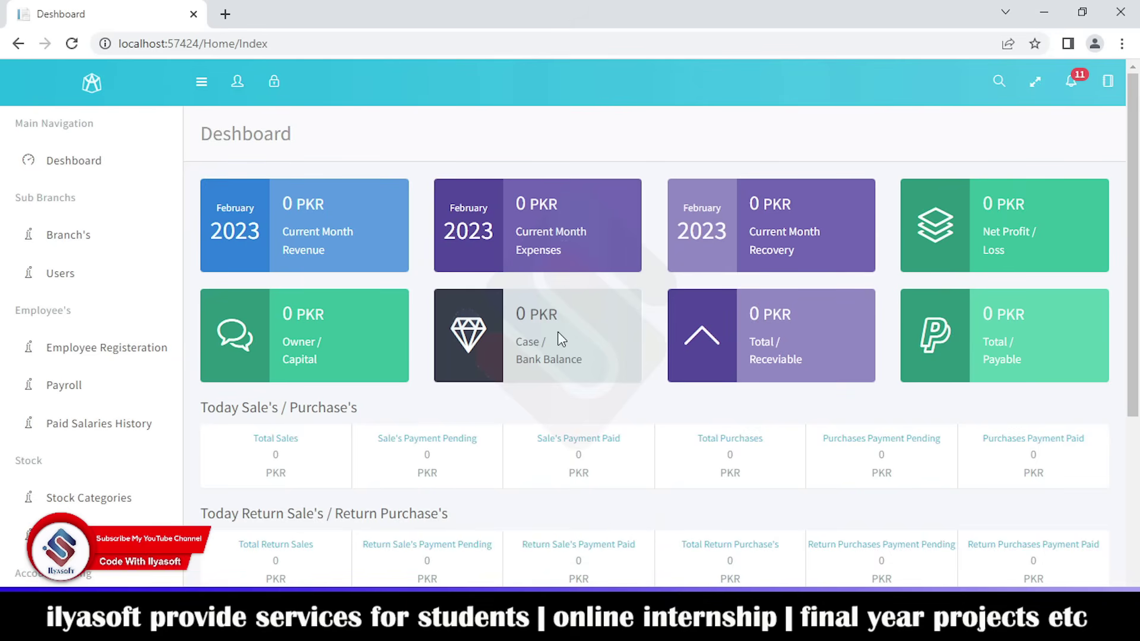
{"action": "scroll", "coordinate": [552, 324], "scroll_direction": "down", "scroll_amount": 4}
{"action": "scroll", "coordinate": [389, 454], "scroll_direction": "up", "scroll_amount": 4}
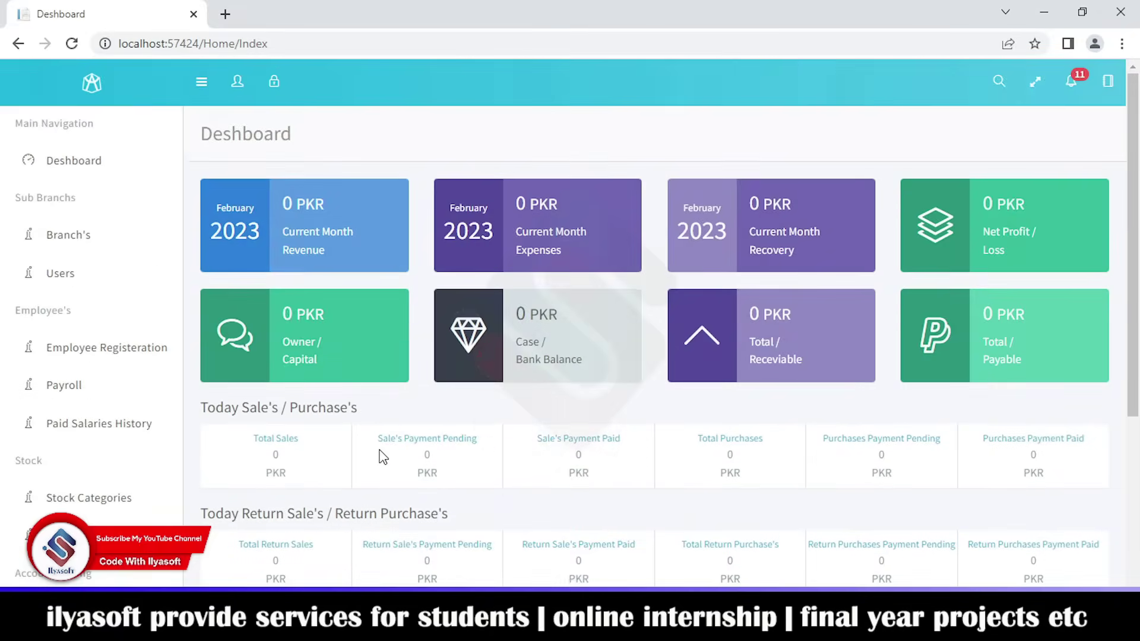